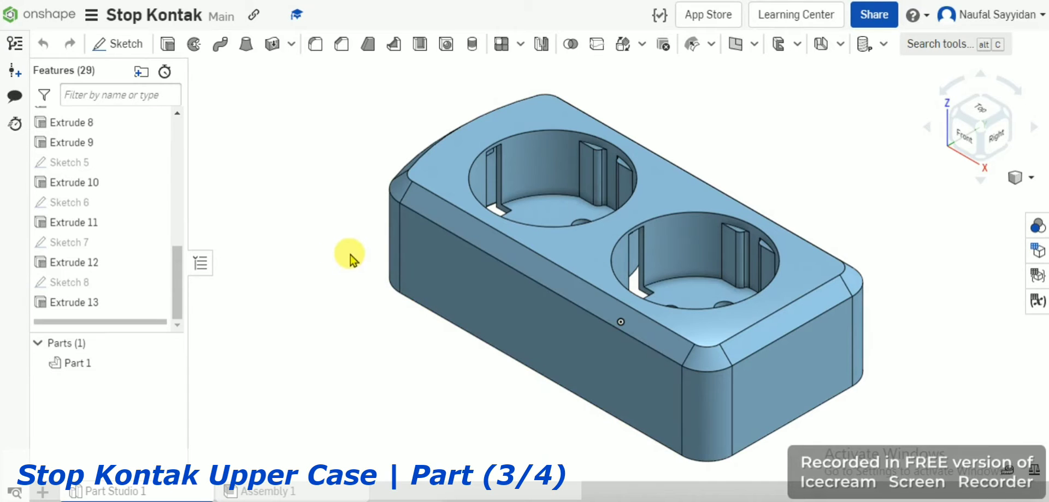
Step: Start a new sketch on the flat right end face of the socket case, viewed from the Right
{"action": "right_click_drag", "start_coordinate": [428, 323], "coordinate": [475, 198]}
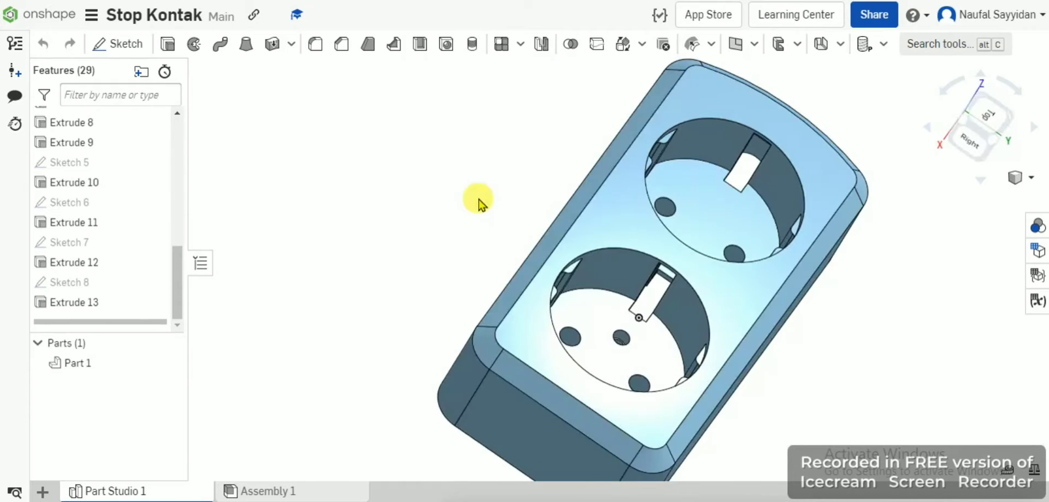
{"action": "left_click", "coordinate": [977, 147]}
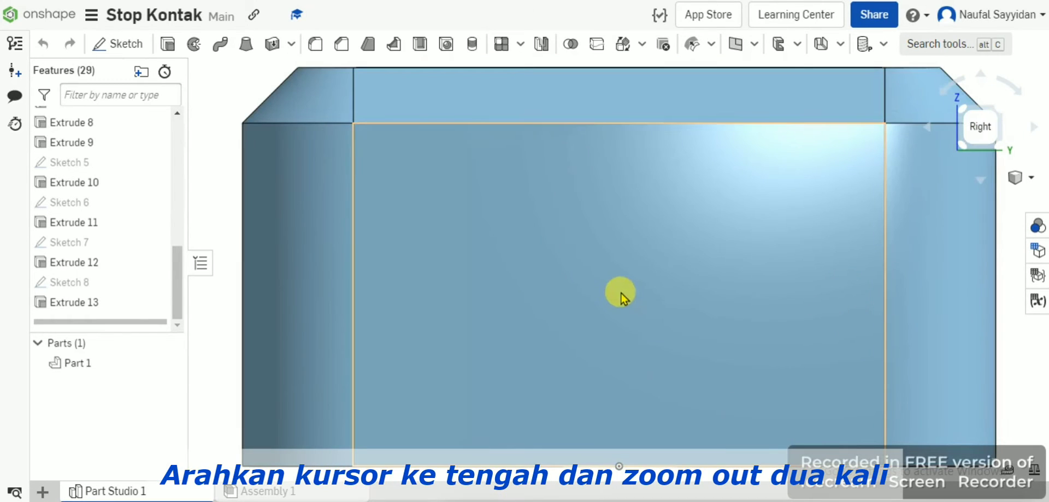
{"action": "scroll", "coordinate": [619, 286], "scroll_direction": "down", "scroll_amount": 1}
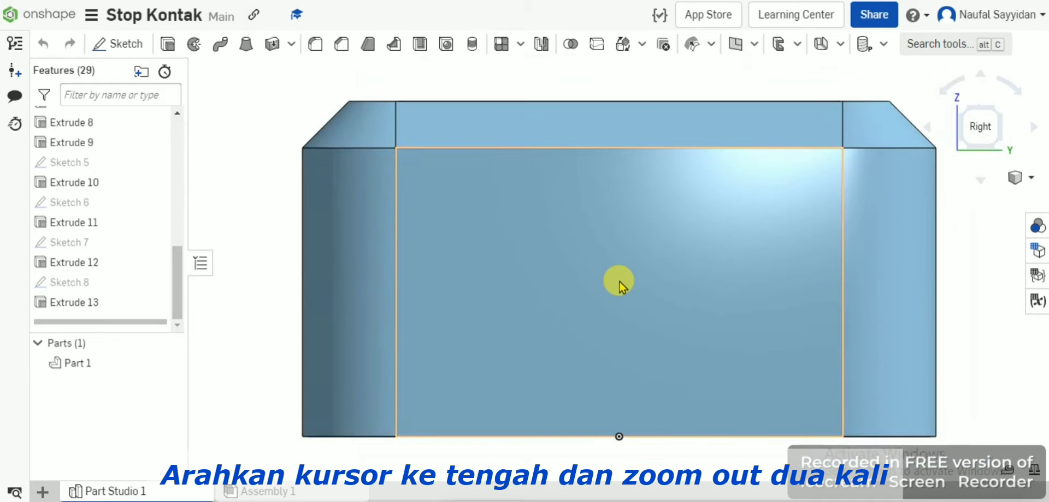
{"action": "scroll", "coordinate": [618, 282], "scroll_direction": "down", "scroll_amount": 1}
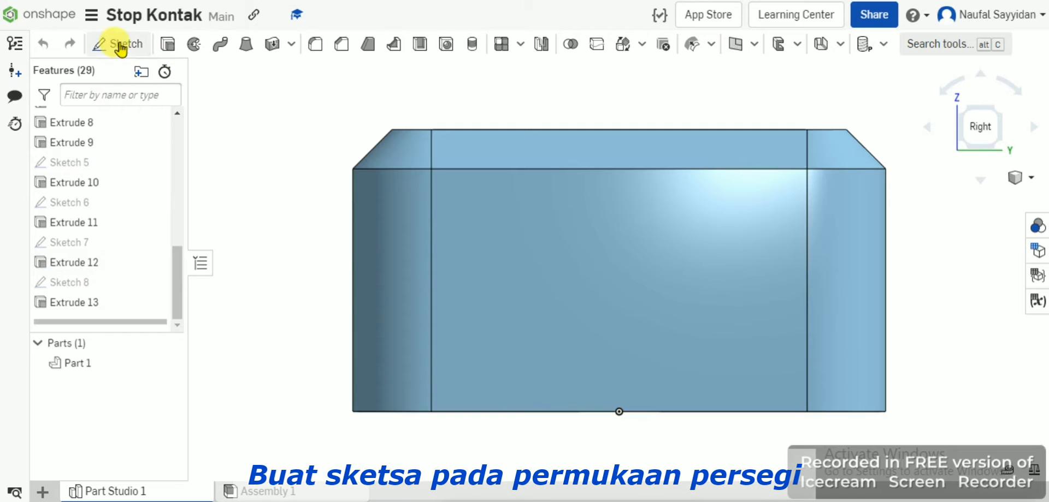
{"action": "left_click", "coordinate": [520, 227]}
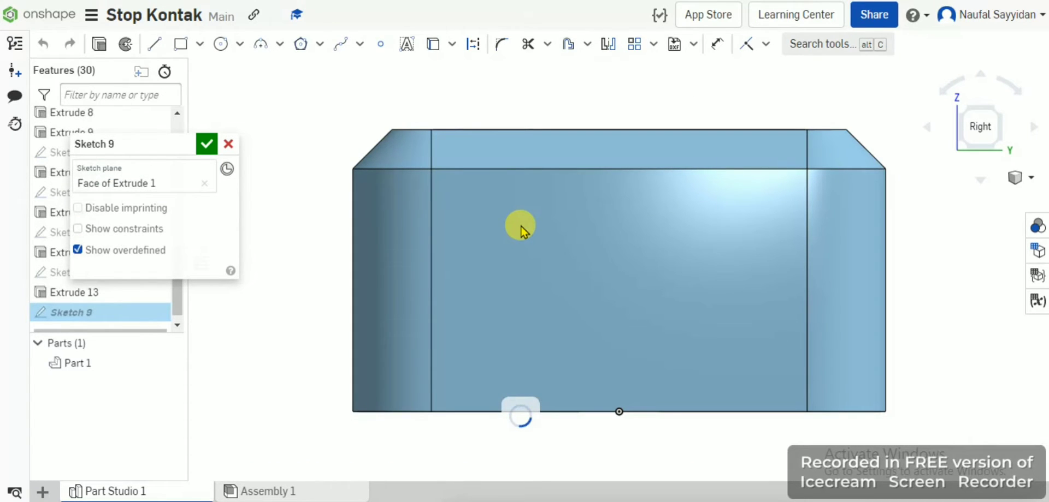
{"action": "left_click", "coordinate": [520, 227]}
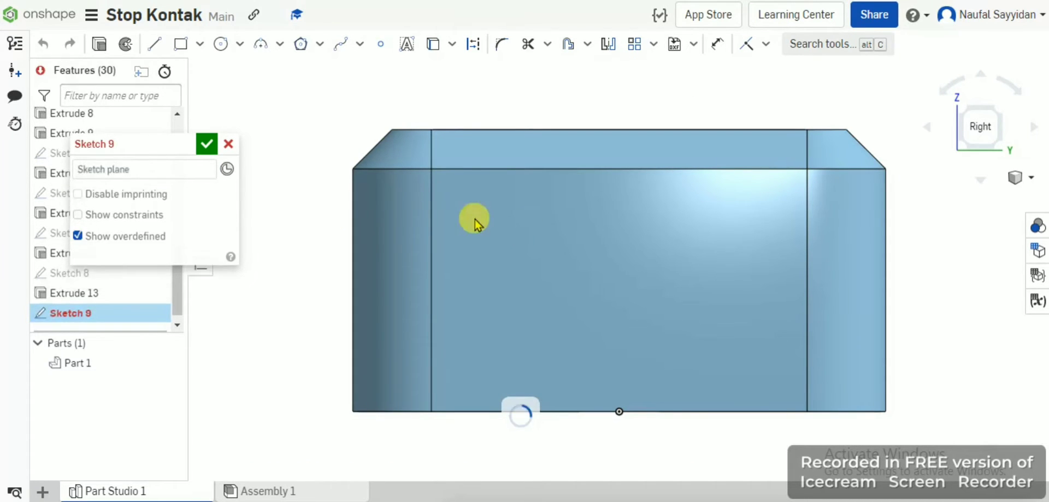
{"action": "left_click", "coordinate": [566, 232]}
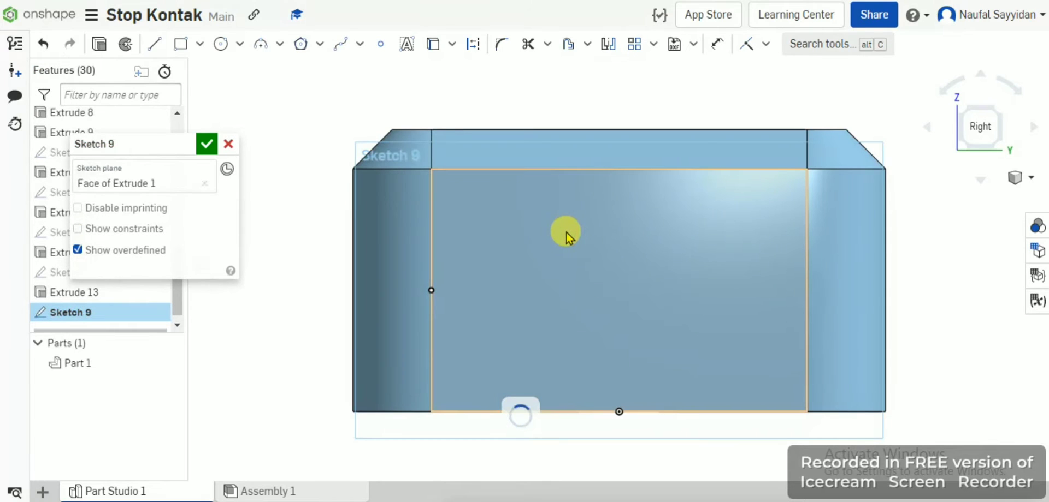
Step: Project the top edge of the case's right end into the sketch with the Use tool
{"action": "left_click", "coordinate": [201, 47]}
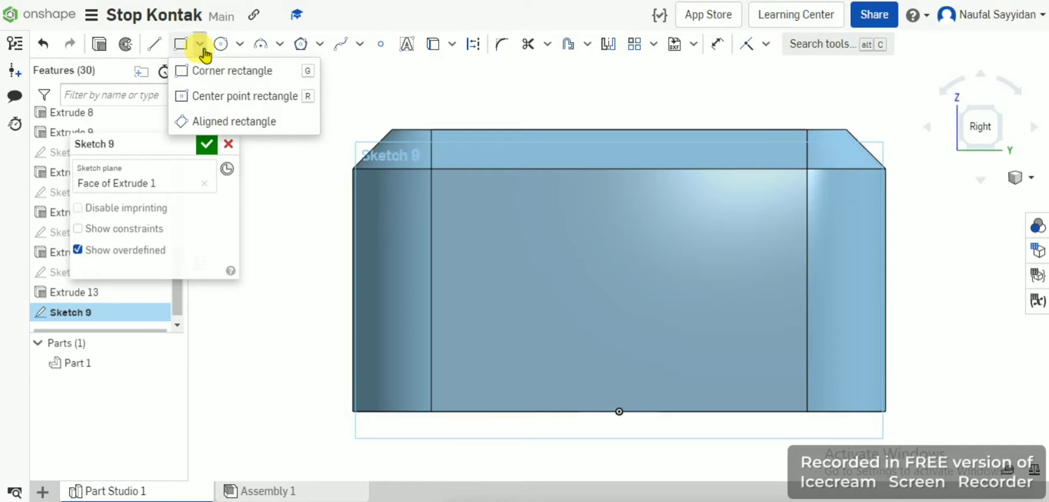
{"action": "left_click", "coordinate": [269, 74]}
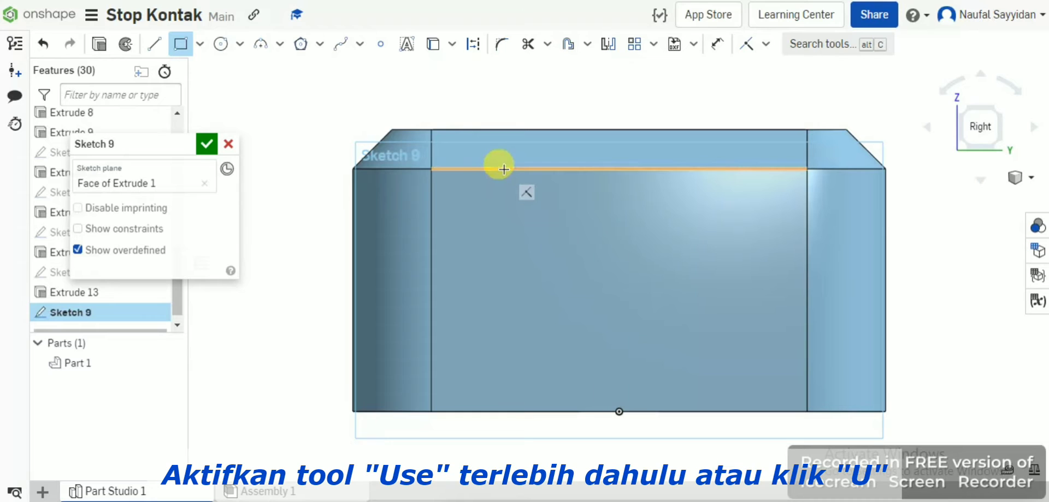
{"action": "left_click", "coordinate": [433, 44]}
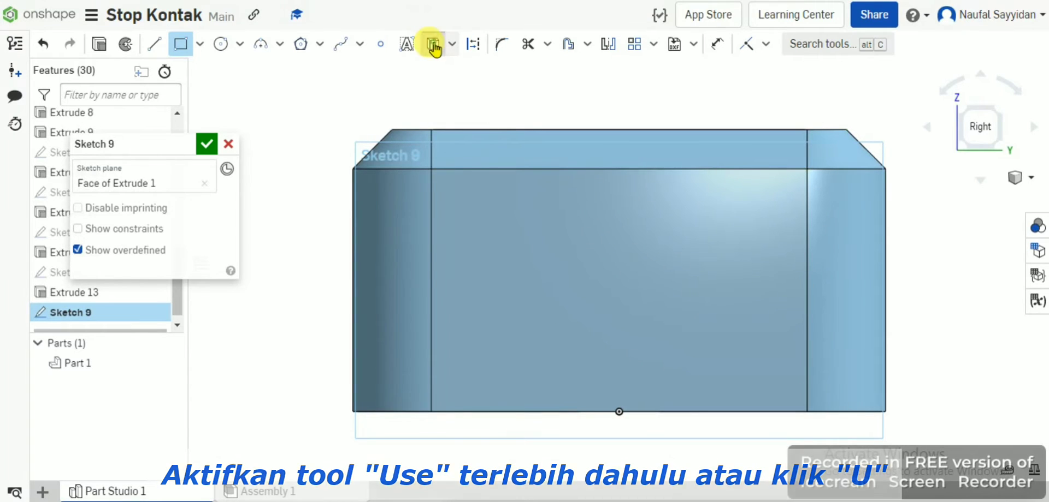
{"action": "left_click", "coordinate": [501, 129]}
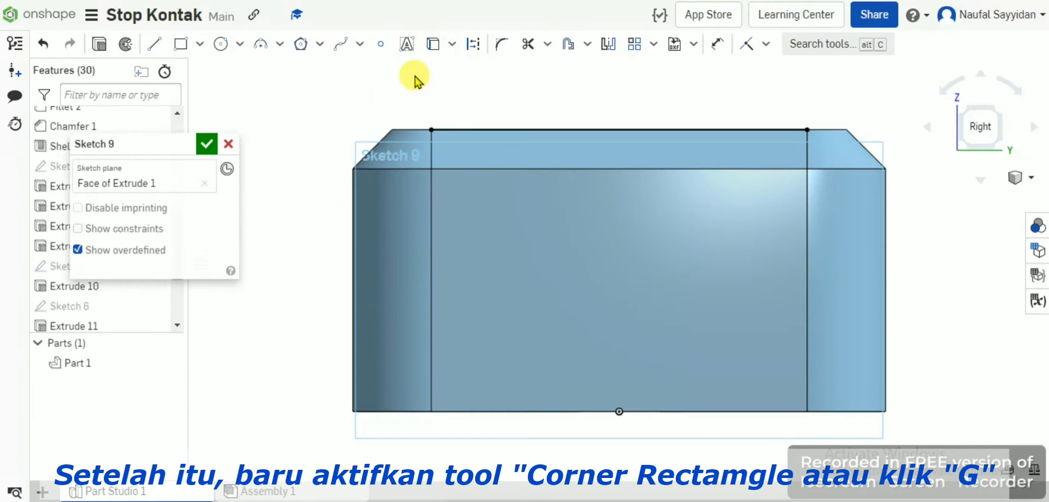
Step: Sketch a narrow corner rectangle about 3.3 by 17.7 mm, running down from the left part of the projected top edge
{"action": "left_click", "coordinate": [179, 47]}
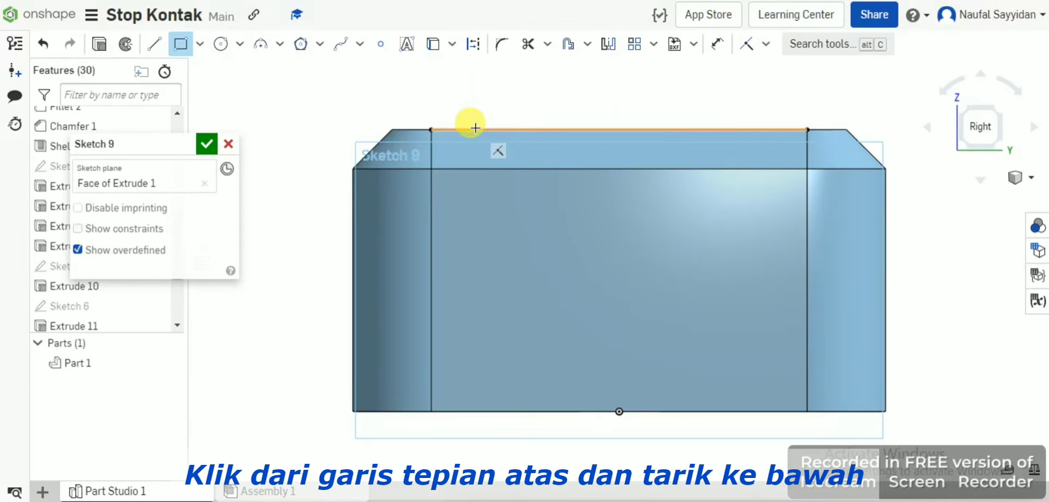
{"action": "left_click_drag", "start_coordinate": [475, 129], "coordinate": [508, 303]}
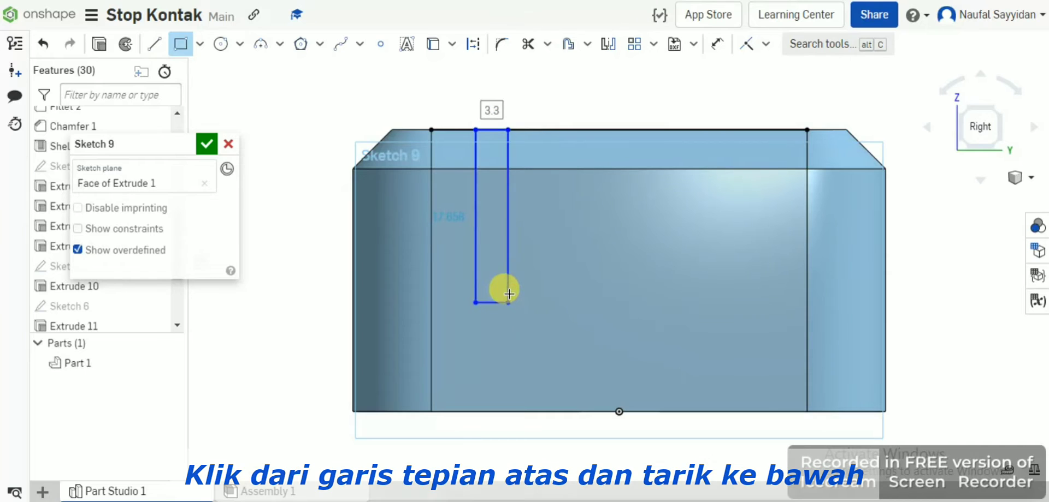
{"action": "left_click", "coordinate": [182, 47]}
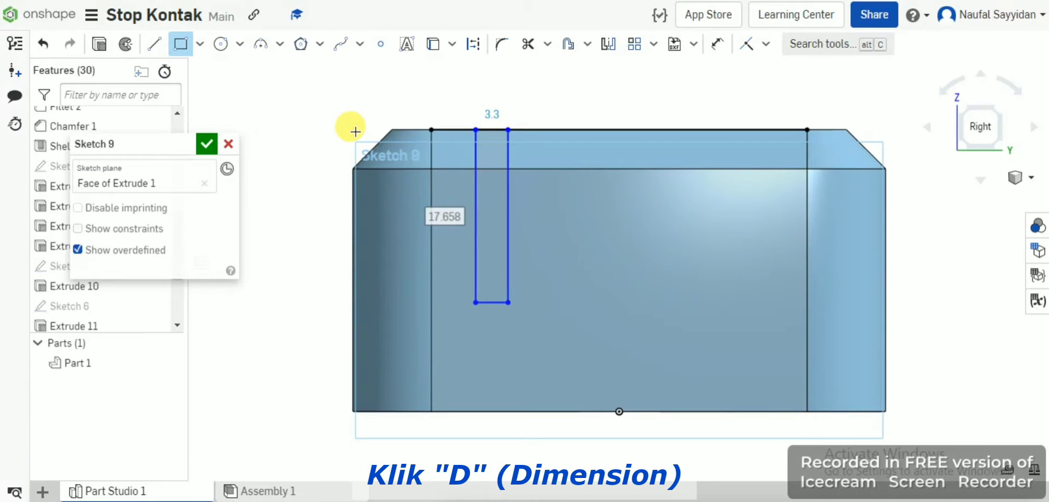
Step: Dimension the rectangle's height as 19.3 mm
{"action": "key", "text": "d"}
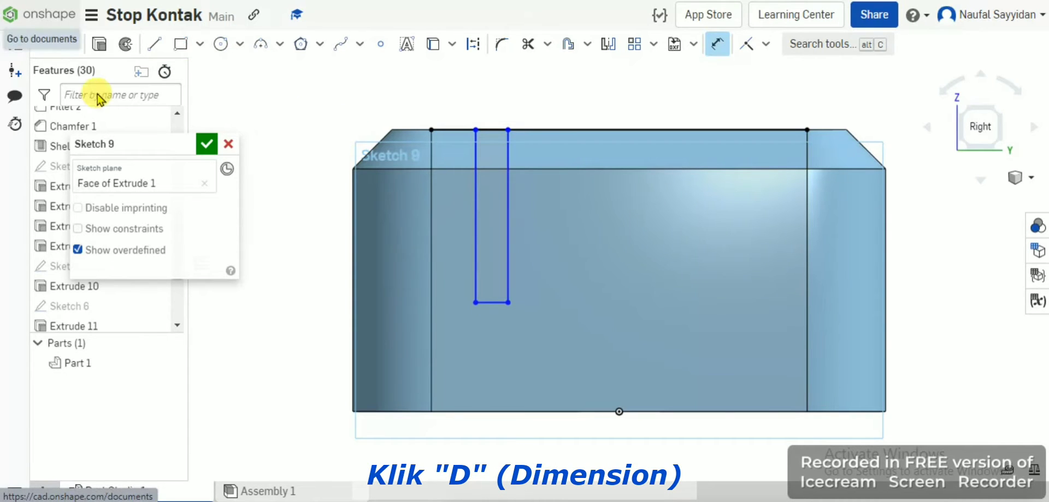
{"action": "left_click", "coordinate": [574, 222]}
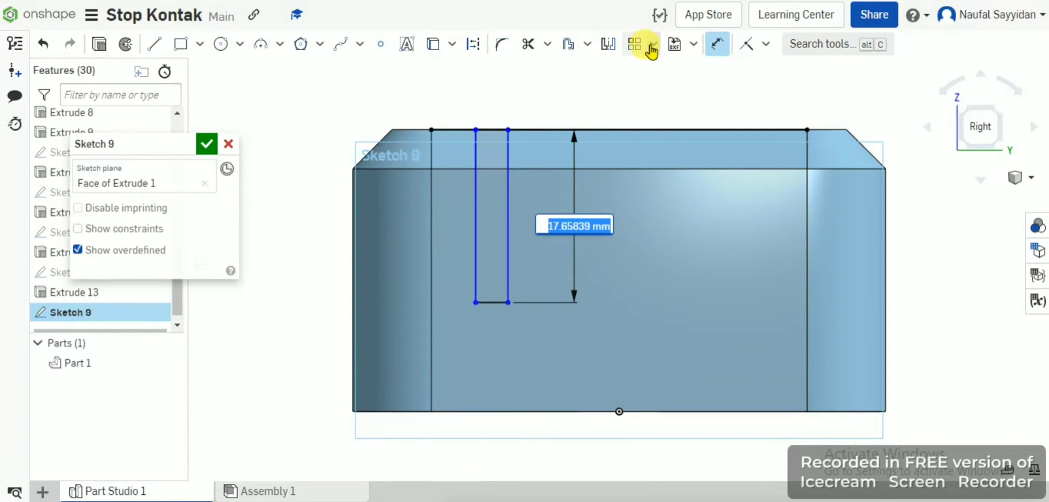
{"action": "left_click", "coordinate": [650, 46]}
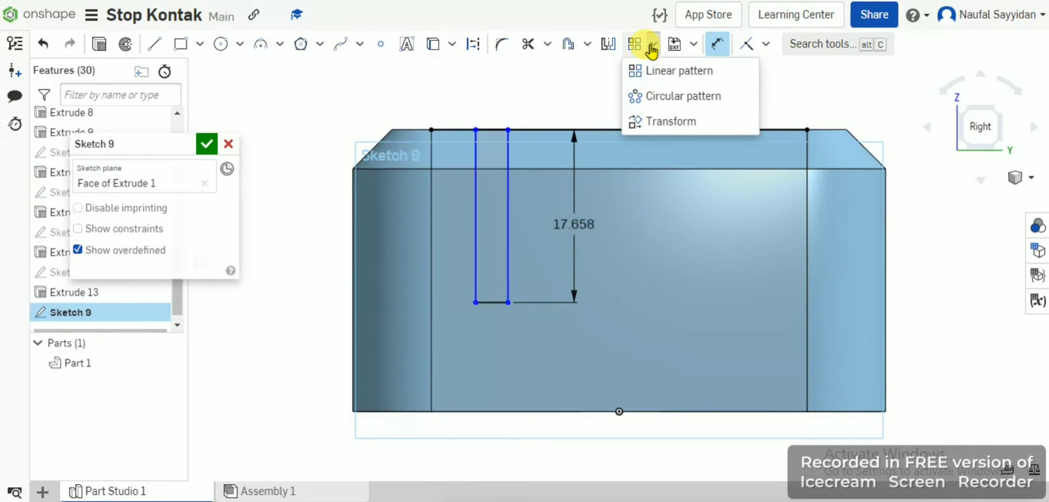
{"action": "left_click", "coordinate": [571, 224]}
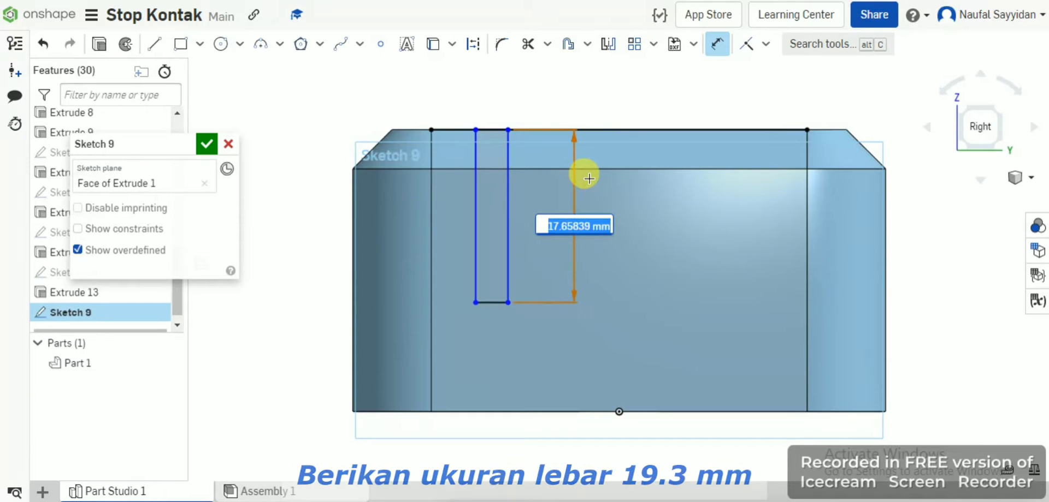
{"action": "type", "text": "1"}
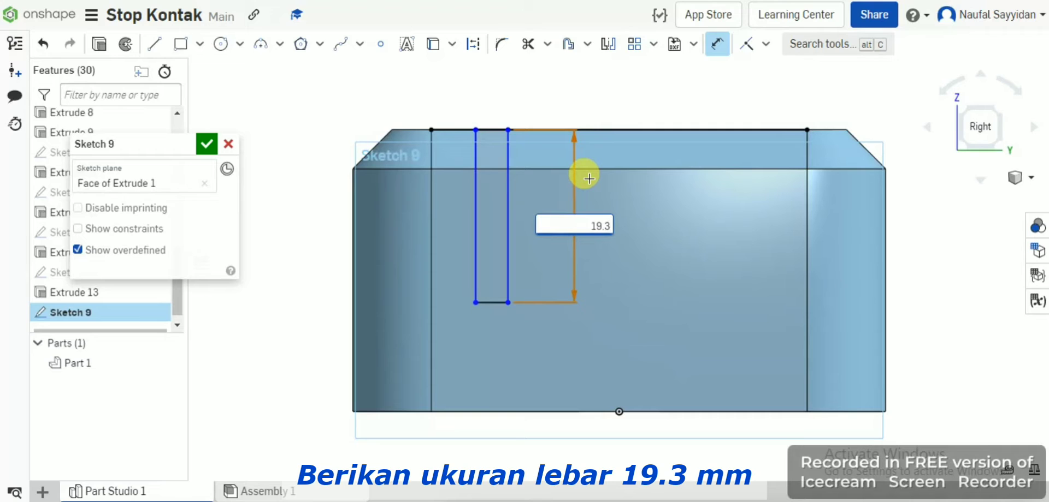
{"action": "type", "text": "9.3"}
{"action": "key", "text": "Escape"}
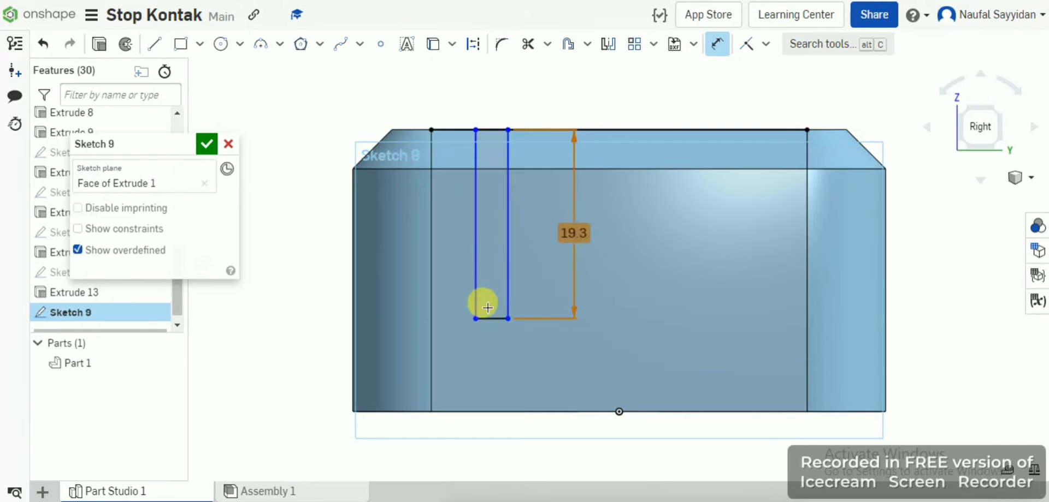
Step: Dimension the rectangle's short bottom edge as 0.7 mm
{"action": "left_click", "coordinate": [487, 318]}
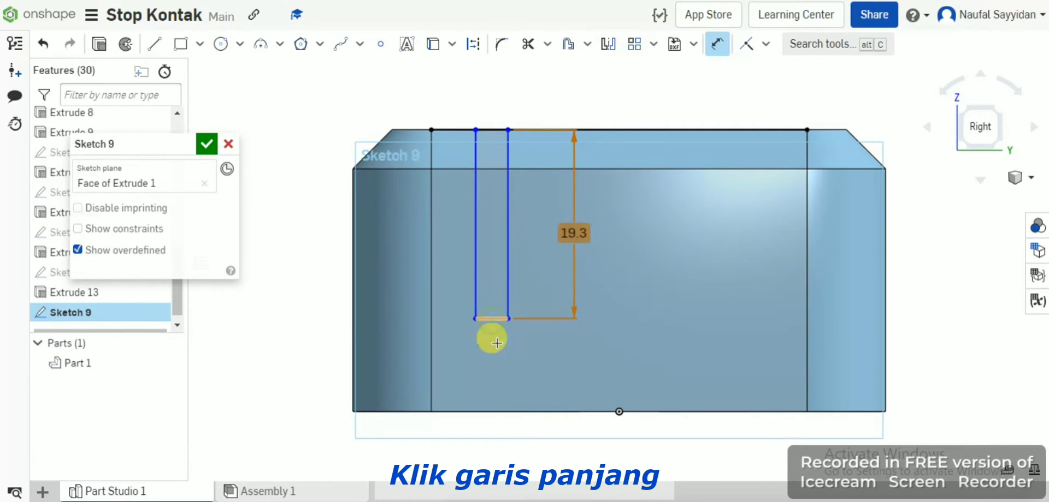
{"action": "left_click", "coordinate": [534, 353]}
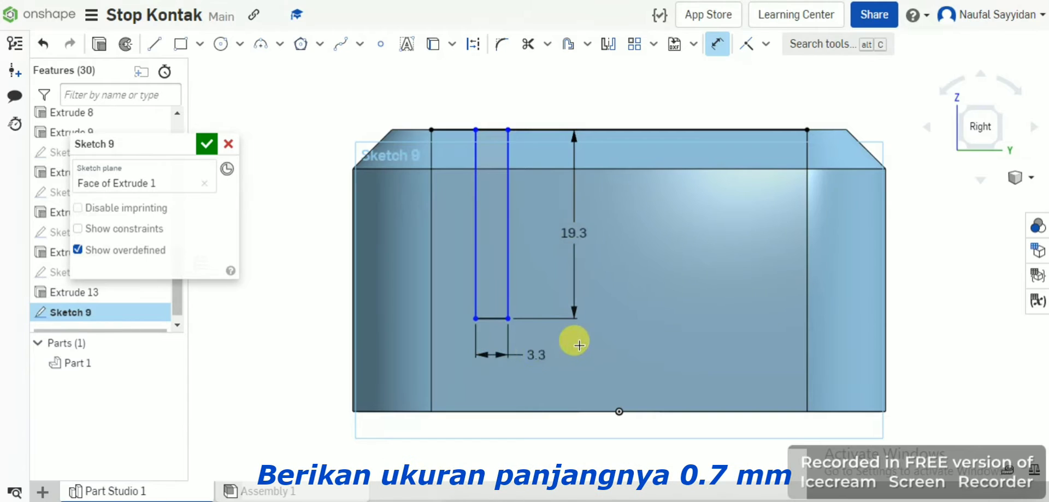
{"action": "key", "text": "BackSpace"}
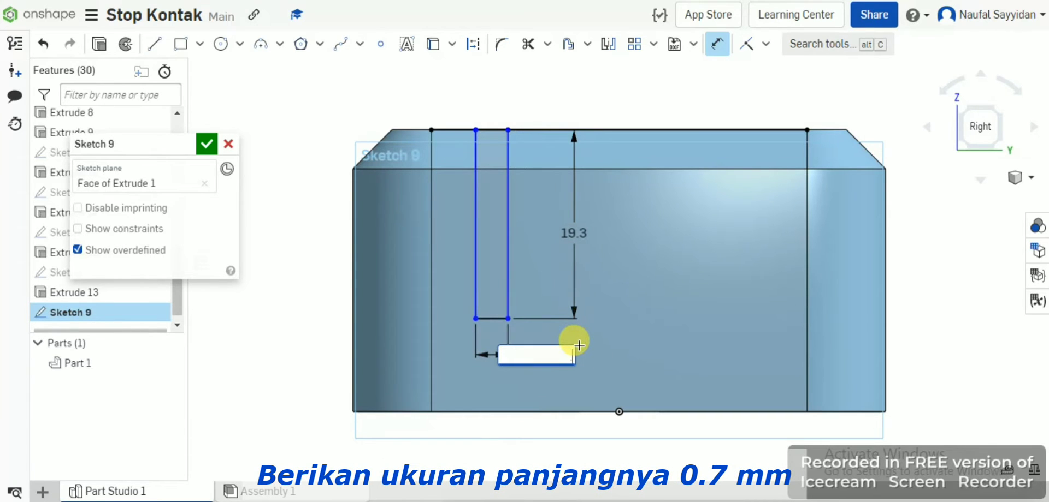
{"action": "type", "text": ".7"}
{"action": "key", "text": "Return"}
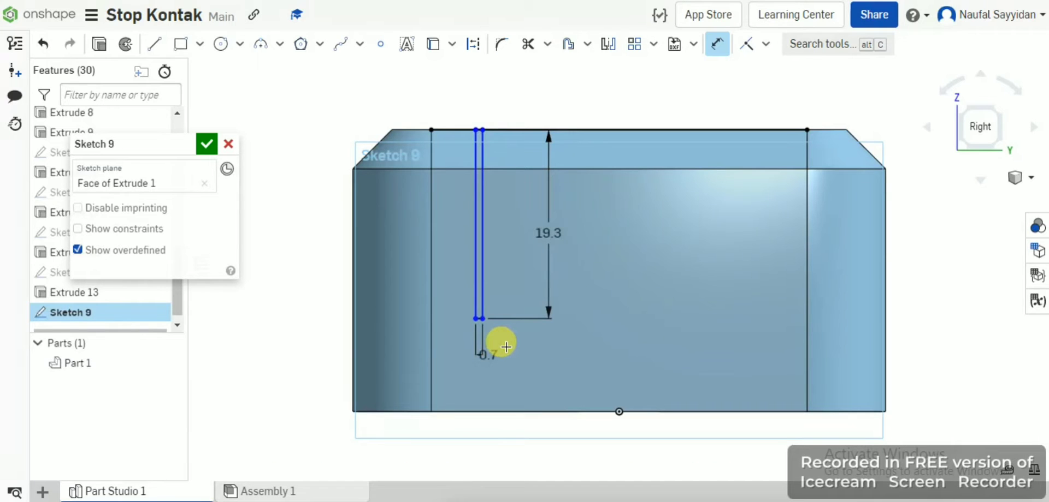
Step: Dimension the distance from the rectangle's lower-left corner to the case's left outer edge as 17.6 mm
{"action": "left_click", "coordinate": [474, 320]}
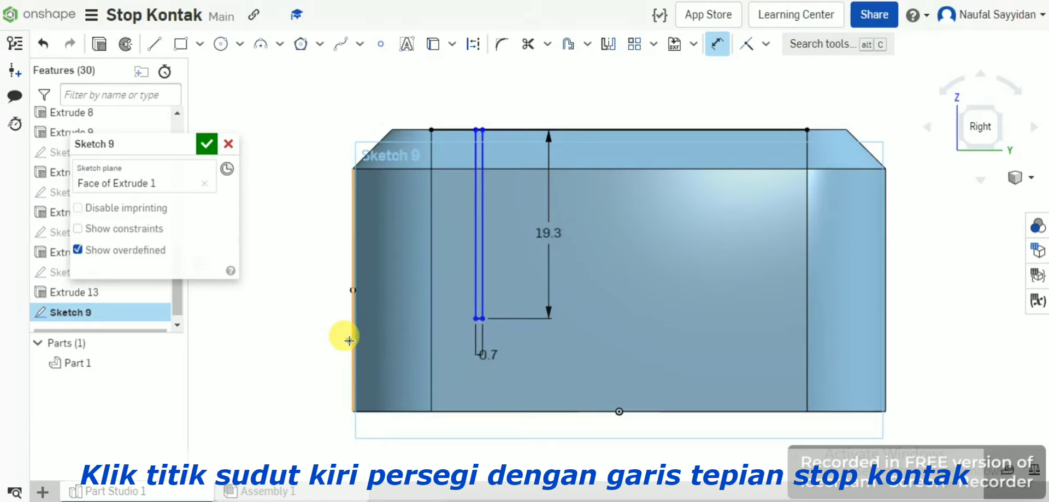
{"action": "left_click", "coordinate": [361, 357]}
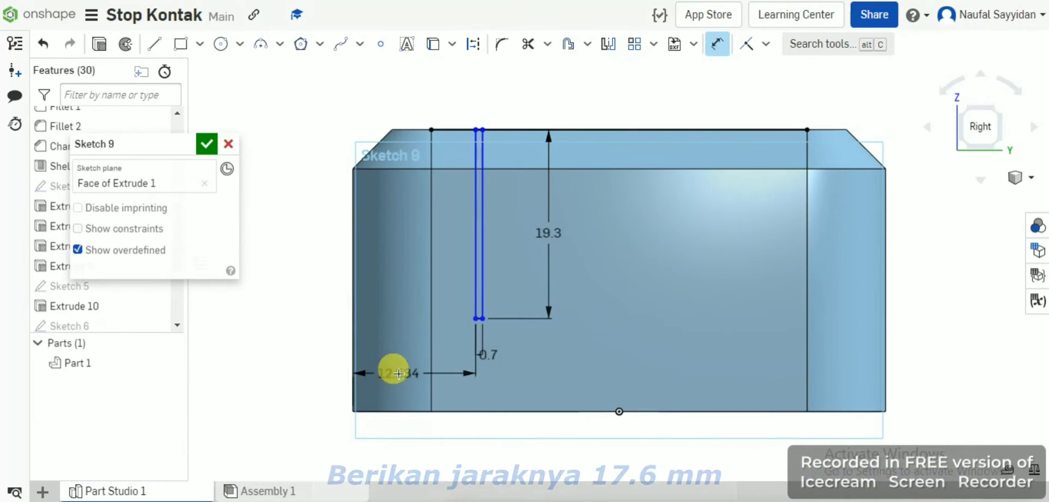
{"action": "left_click", "coordinate": [480, 348]}
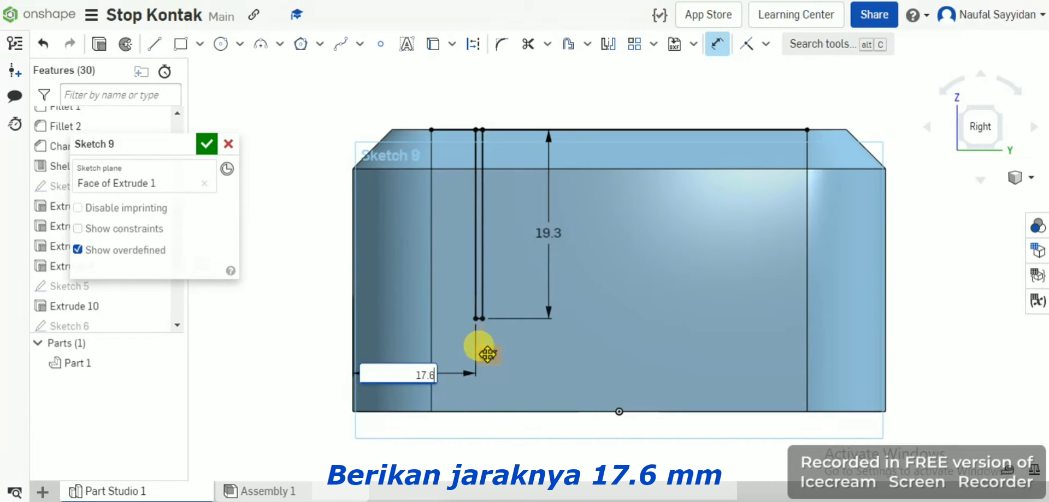
{"action": "key", "text": "Return"}
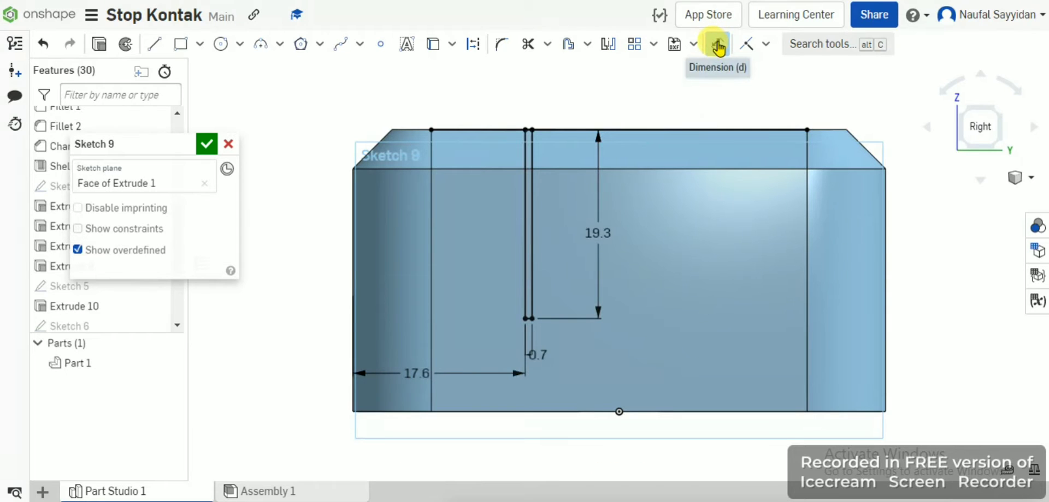
Step: Mirror the narrow rectangle about the Front plane and finish the sketch
{"action": "left_click", "coordinate": [605, 53]}
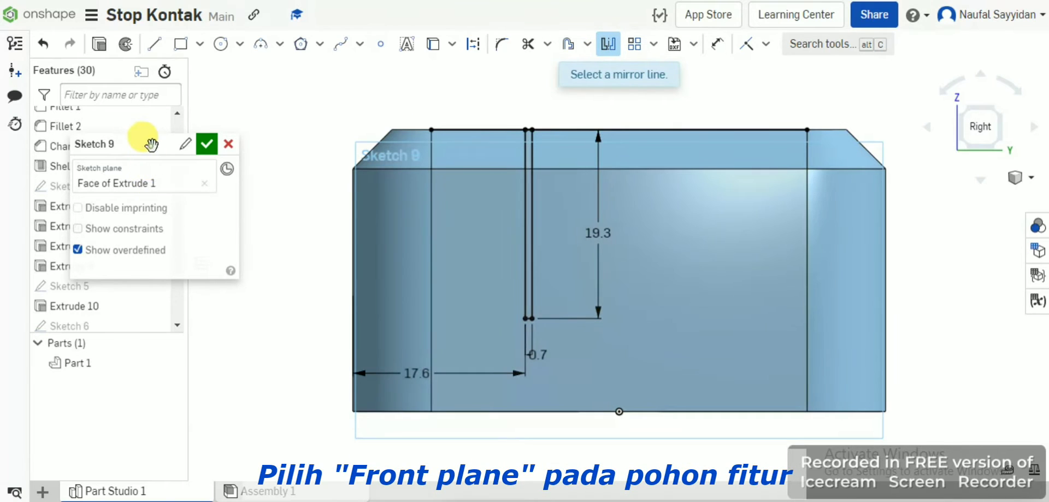
{"action": "left_click_drag", "start_coordinate": [150, 144], "coordinate": [174, 205]}
{"action": "scroll", "coordinate": [89, 155], "scroll_direction": "up", "scroll_amount": 10}
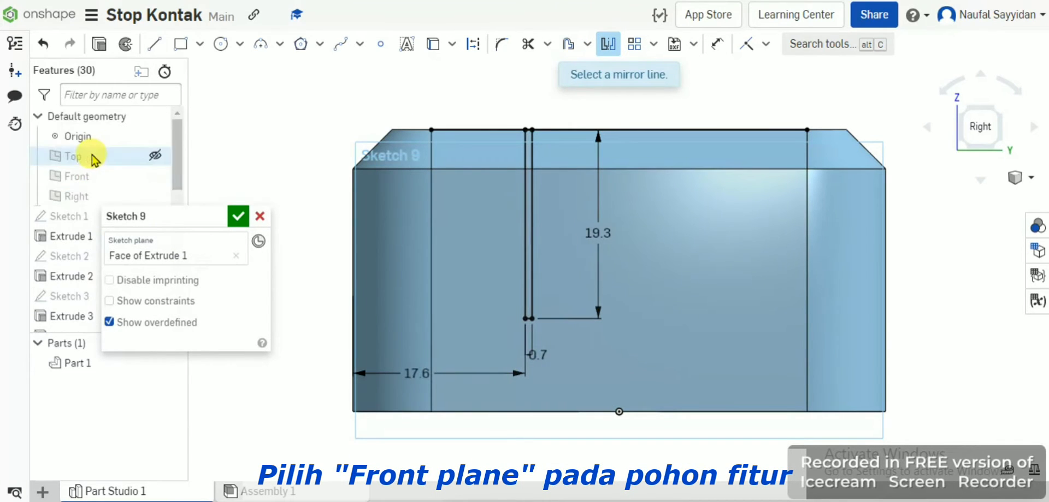
{"action": "left_click", "coordinate": [126, 181]}
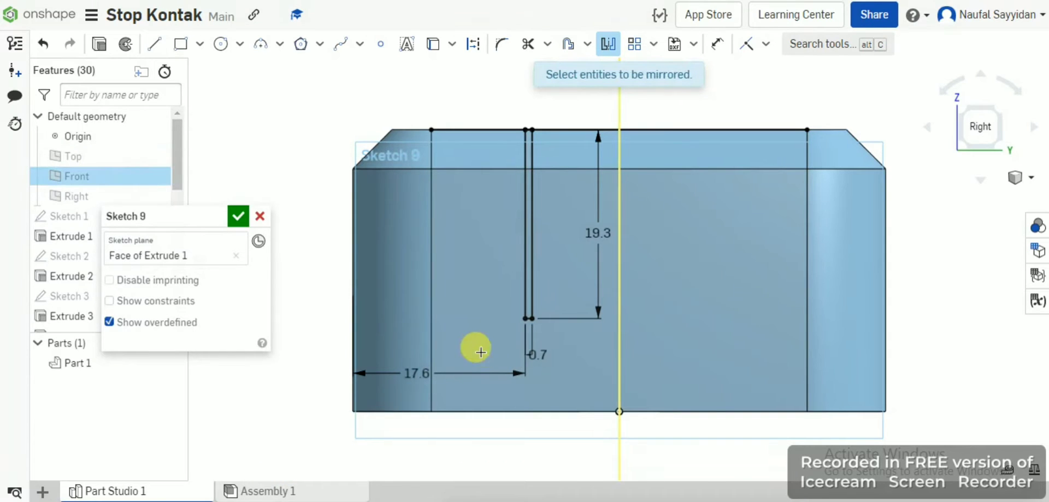
{"action": "left_click_drag", "start_coordinate": [478, 344], "coordinate": [566, 111]}
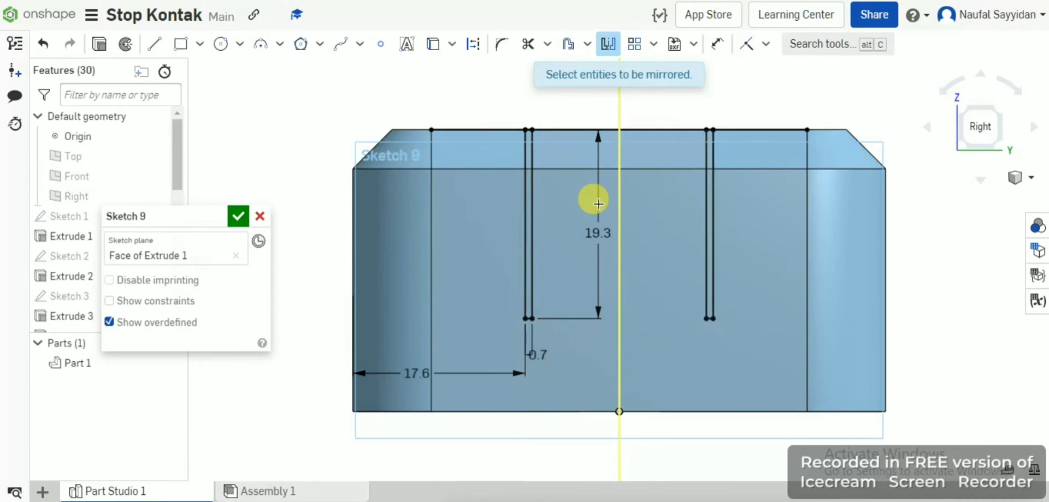
{"action": "left_click", "coordinate": [239, 217]}
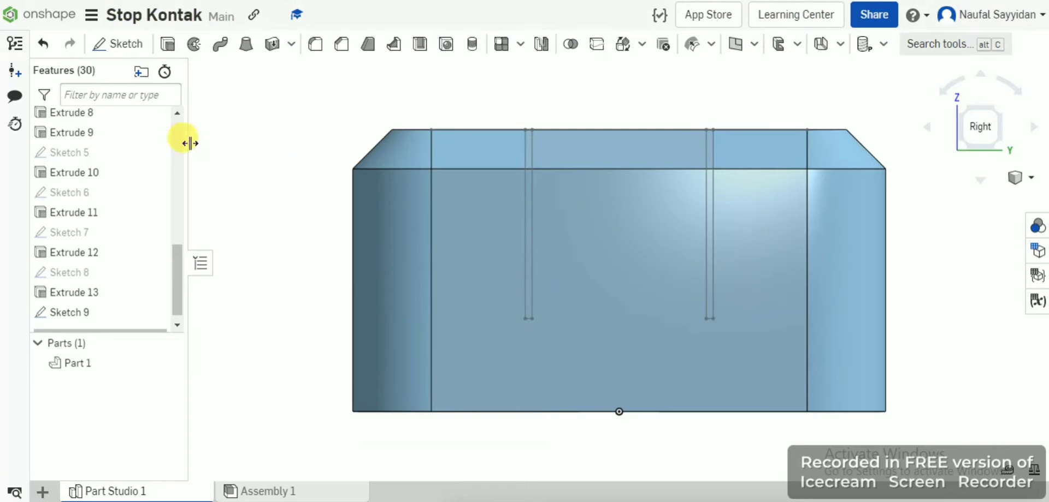
{"action": "left_click", "coordinate": [289, 192]}
{"action": "right_click_drag", "start_coordinate": [288, 192], "coordinate": [279, 184]}
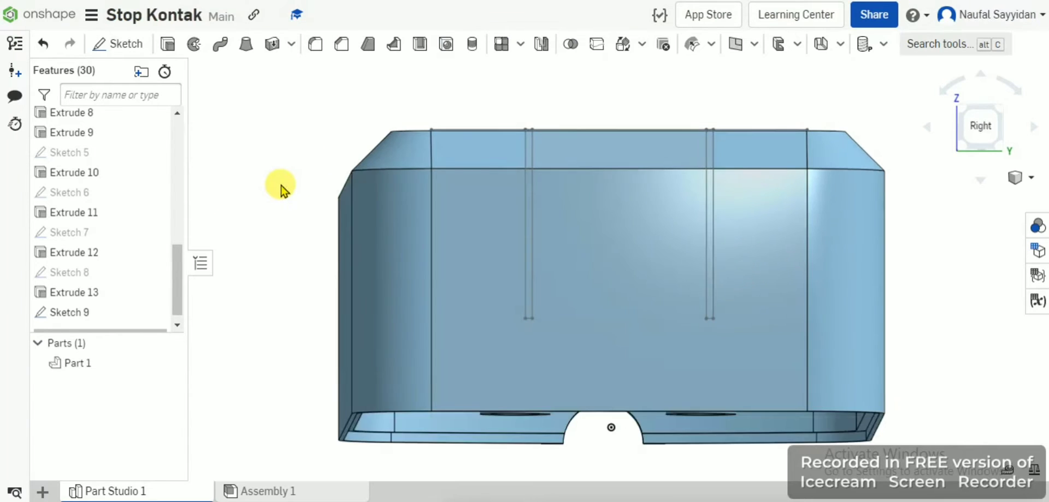
{"action": "left_click", "coordinate": [276, 175]}
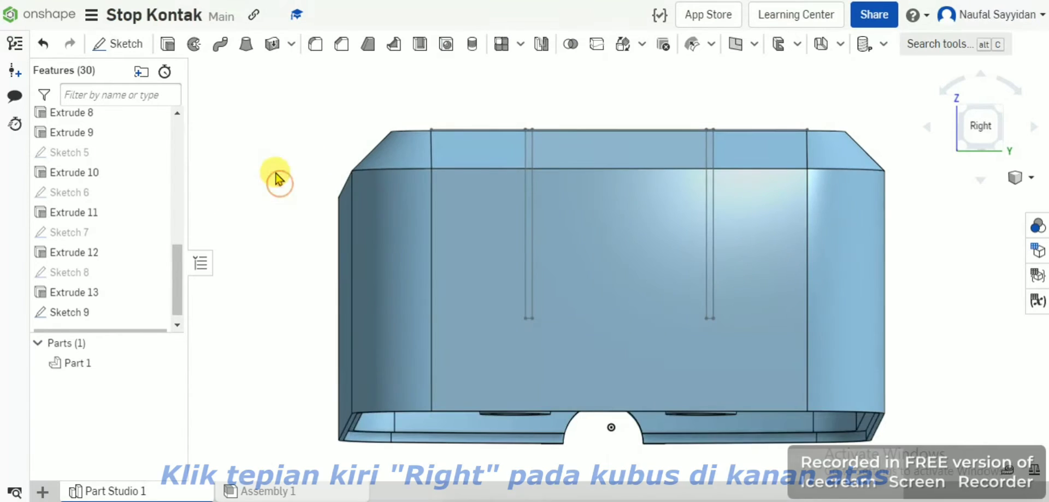
Step: Start a sketch on the case's flat front face and project the long upper front edge into it with Use
{"action": "left_click", "coordinate": [959, 106]}
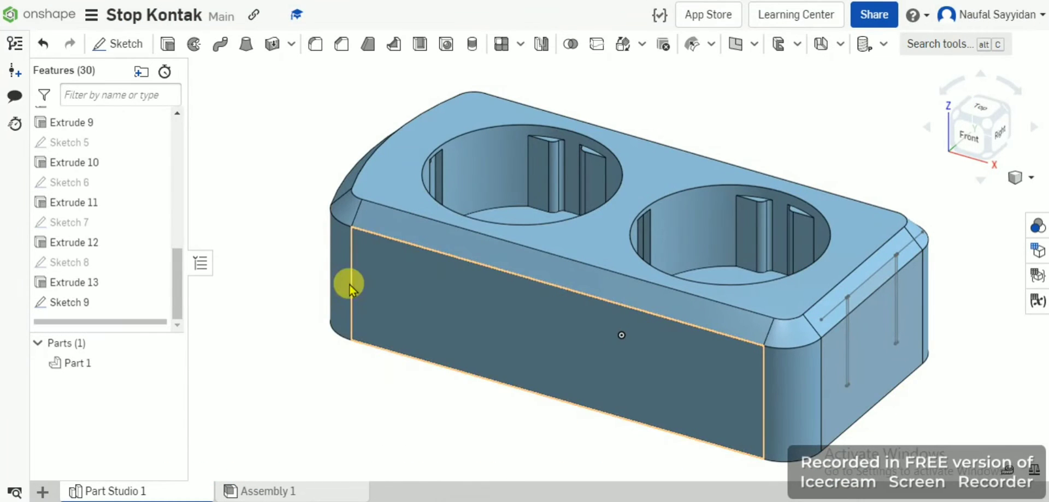
{"action": "left_click", "coordinate": [139, 44]}
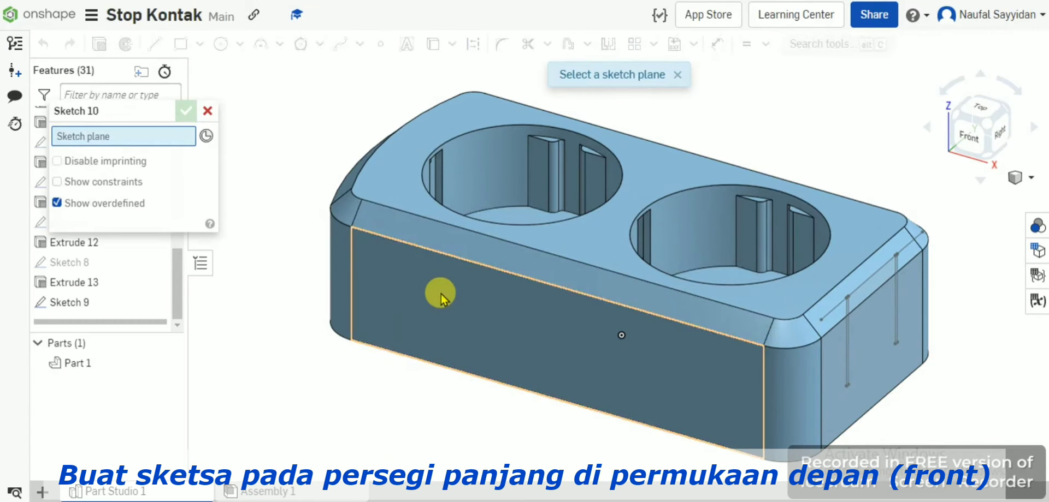
{"action": "left_click", "coordinate": [440, 298]}
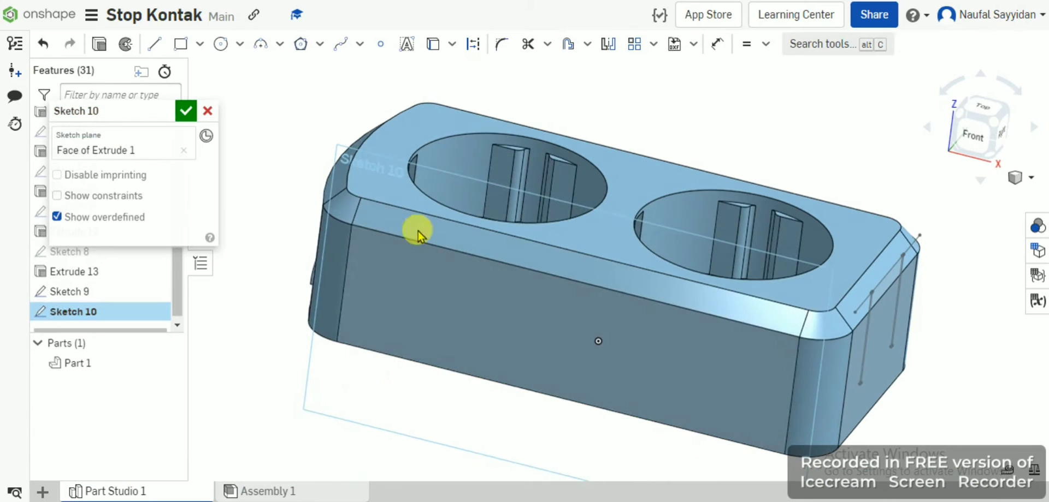
{"action": "left_click", "coordinate": [431, 46]}
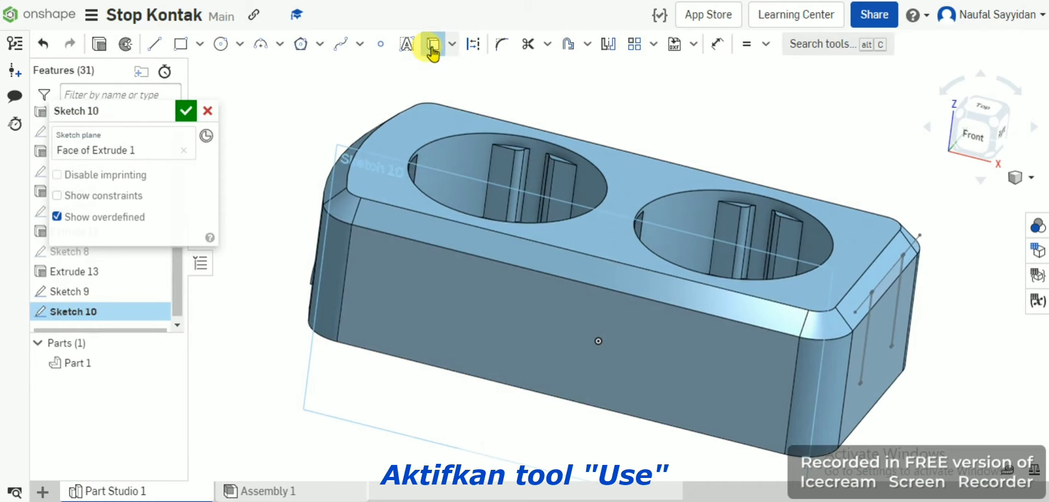
{"action": "left_click", "coordinate": [435, 217]}
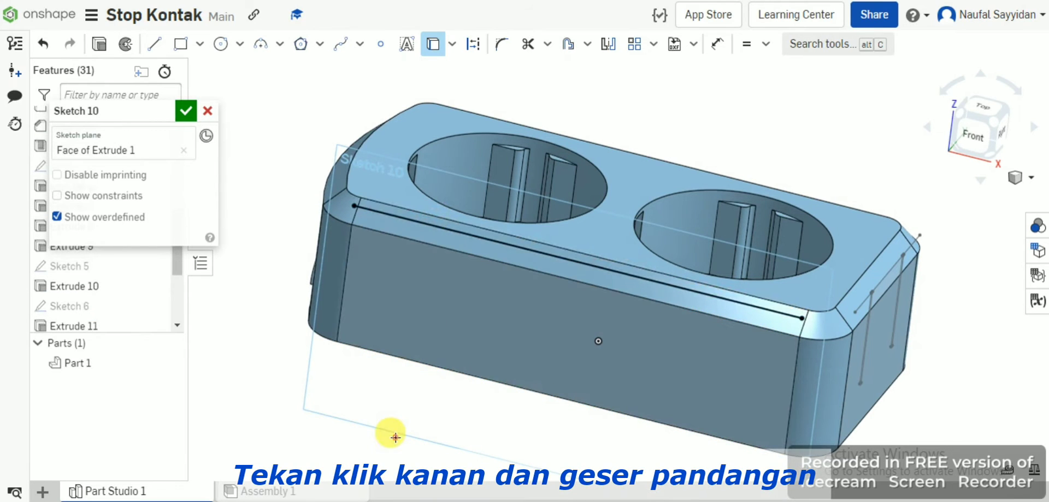
Step: Project four notch corner points of the two socket discs inside the case into the front-face sketch
{"action": "right_click_drag", "start_coordinate": [395, 438], "coordinate": [412, 332]}
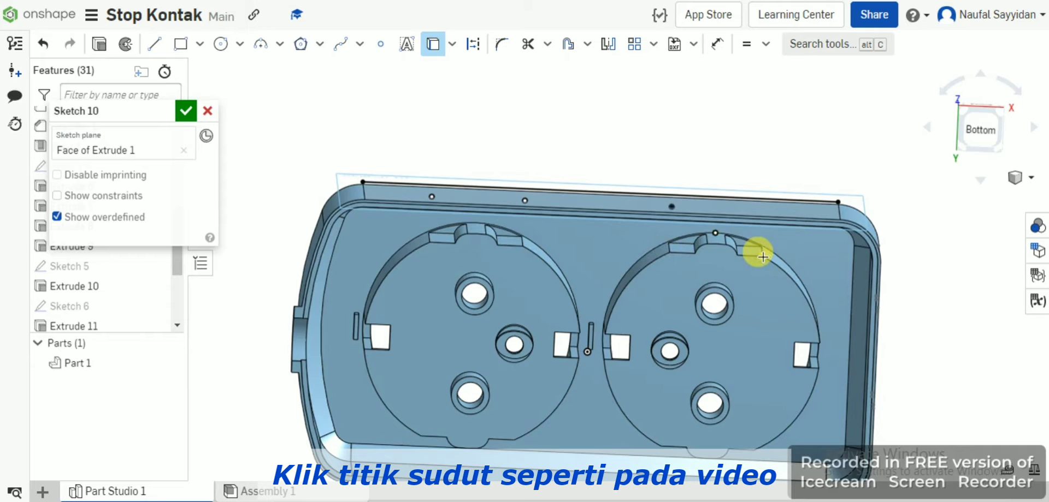
{"action": "mouse_move", "coordinate": [728, 161]}
{"action": "right_mouse_down"}
{"action": "mouse_move", "coordinate": [672, 171]}
{"action": "mouse_move", "coordinate": [665, 206]}
{"action": "right_mouse_up"}
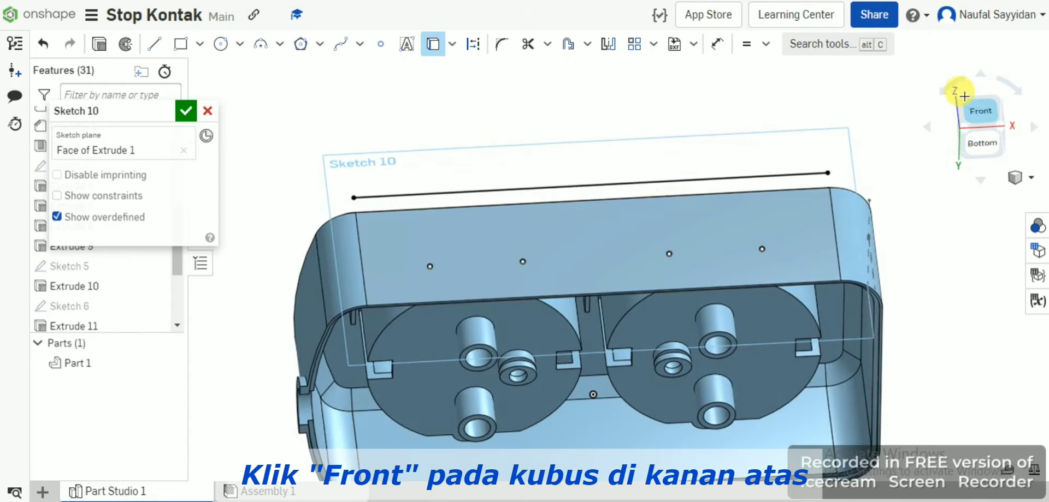
{"action": "left_click", "coordinate": [986, 113]}
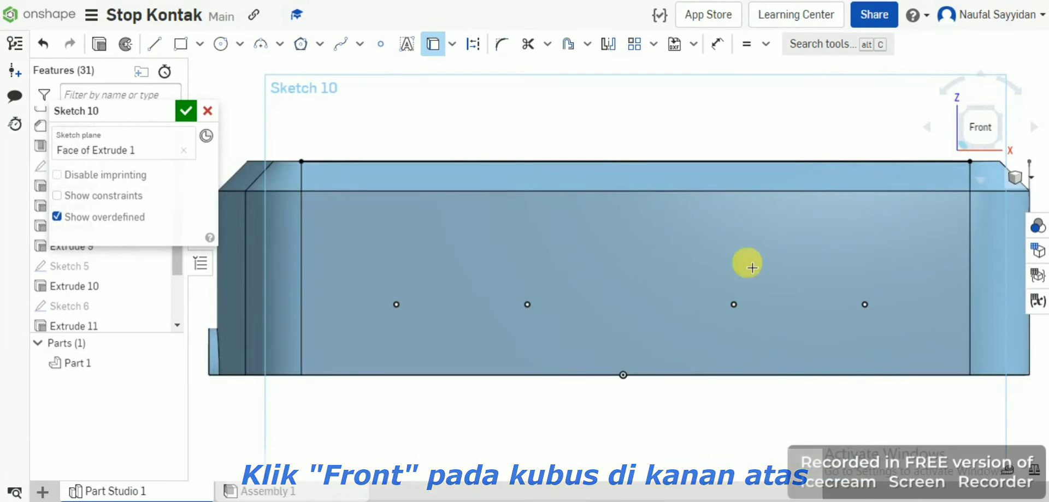
Step: Draw four narrow corner rectangles from the projected points up to the projected edge, 19.3 mm high and about 1.5 to 3.6 mm wide
{"action": "left_click", "coordinate": [199, 47]}
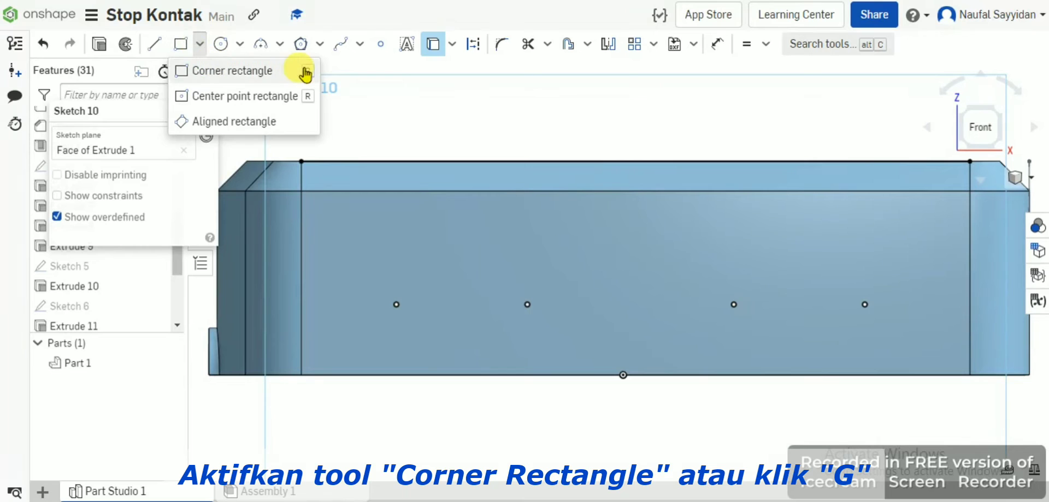
{"action": "key", "text": "g"}
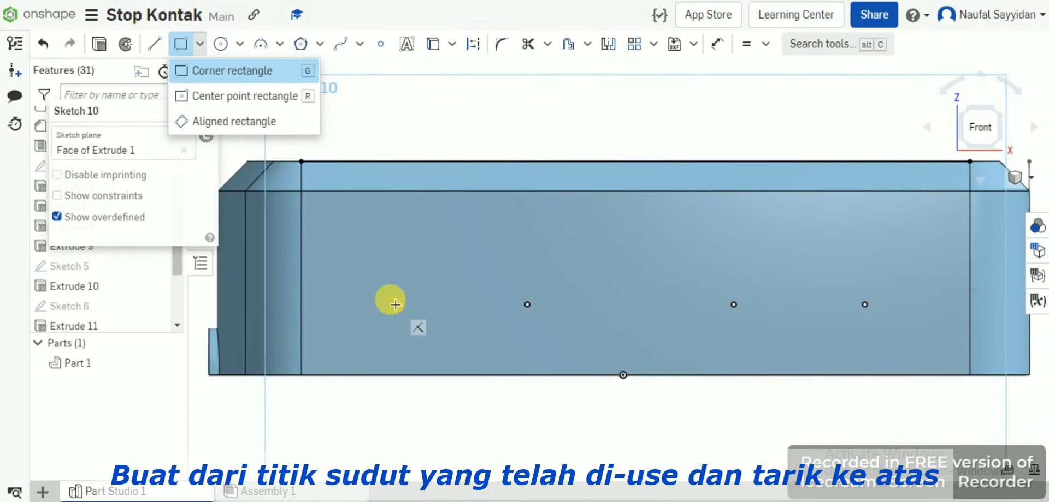
{"action": "left_click_drag", "start_coordinate": [396, 304], "coordinate": [415, 162]}
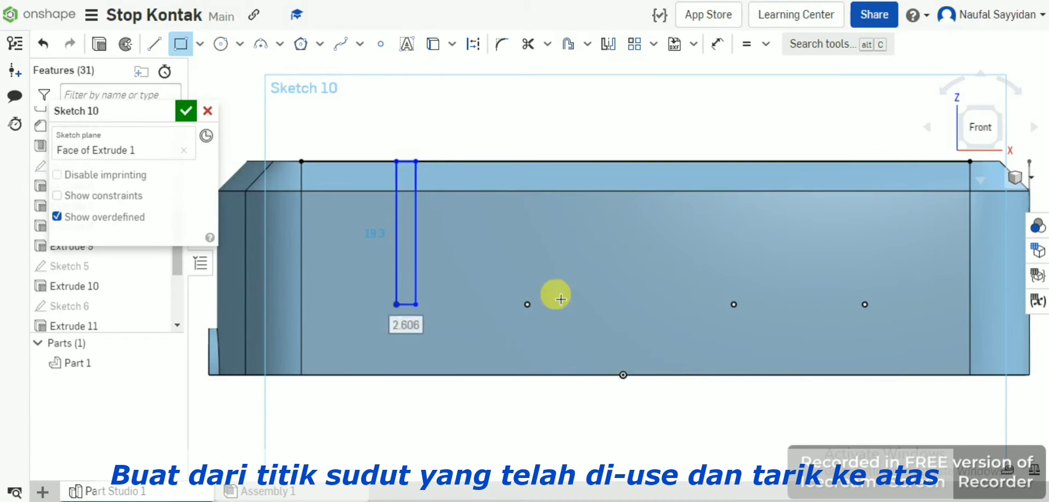
{"action": "left_click_drag", "start_coordinate": [527, 304], "coordinate": [539, 161]}
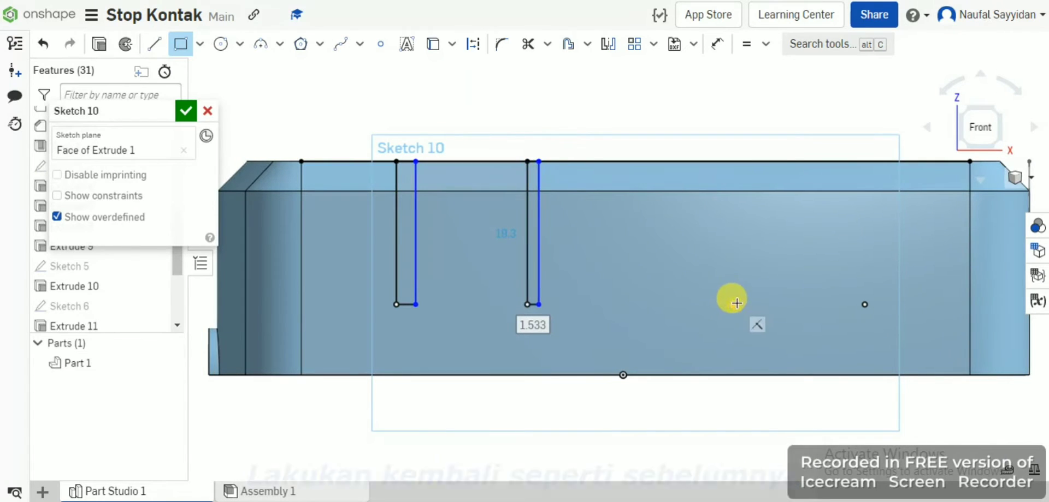
{"action": "left_click_drag", "start_coordinate": [733, 304], "coordinate": [759, 162]}
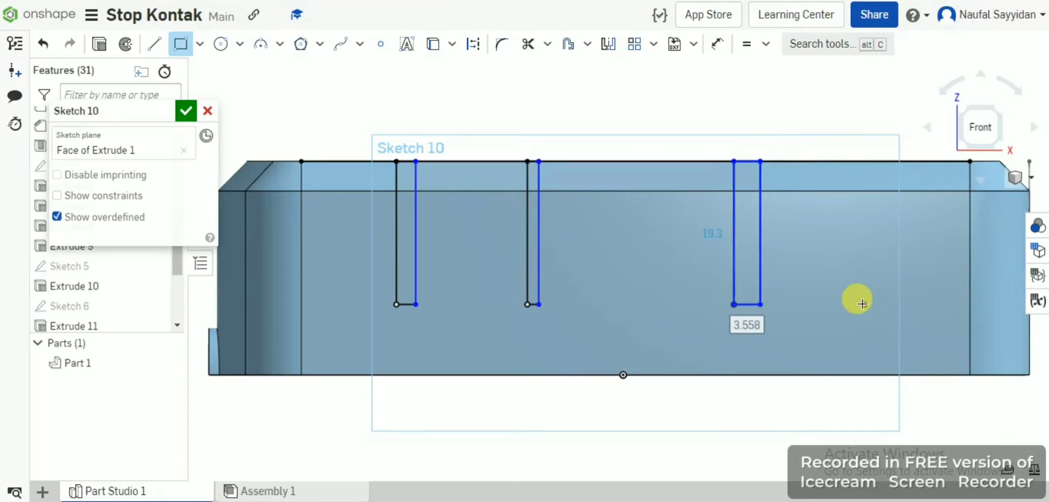
{"action": "left_click_drag", "start_coordinate": [864, 304], "coordinate": [883, 162]}
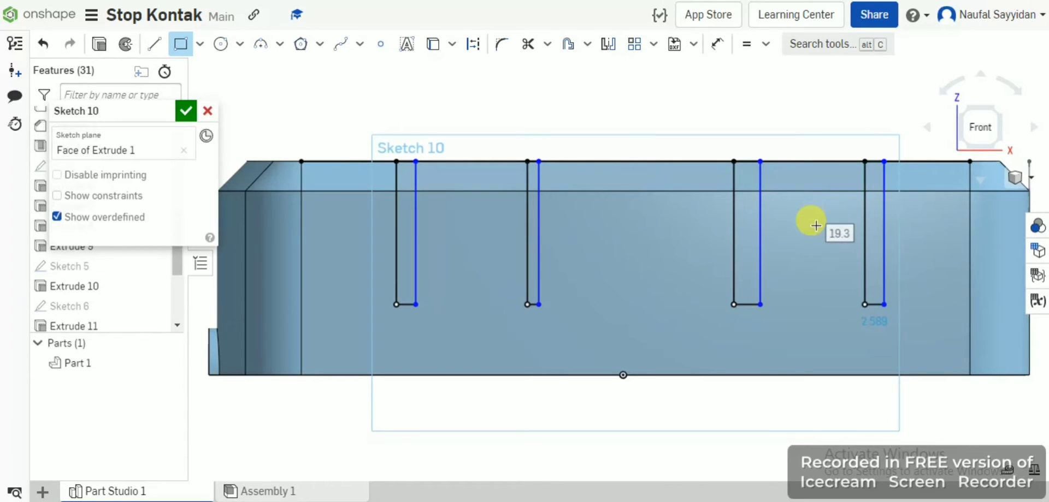
Step: Dimension the leftmost rectangle's short bottom edge as 0.7 mm
{"action": "key", "text": "d"}
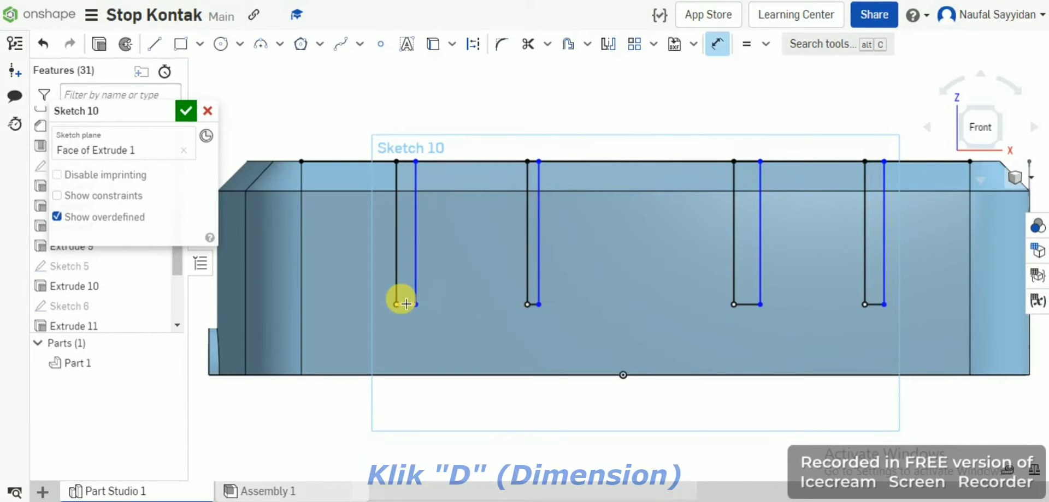
{"action": "left_click", "coordinate": [406, 304]}
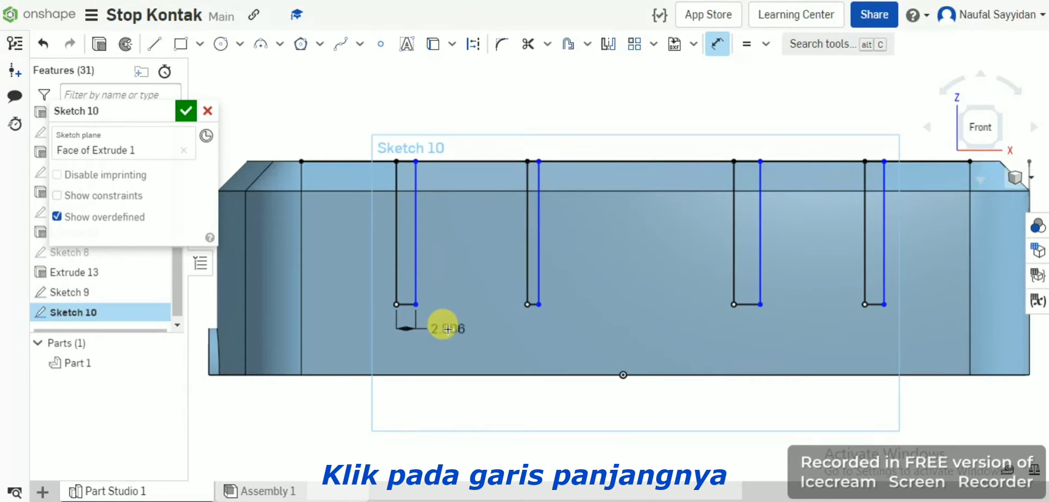
{"action": "left_click", "coordinate": [483, 319]}
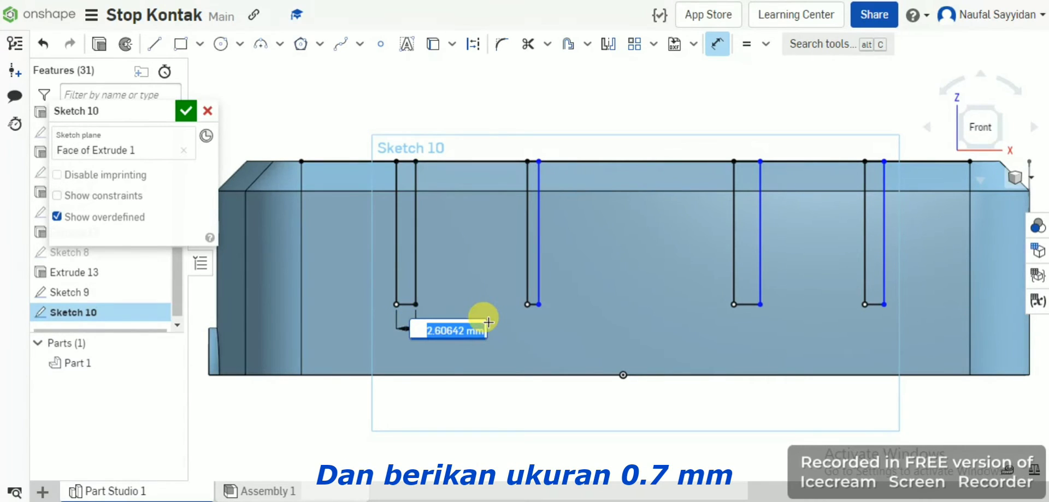
{"action": "type", "text": "0.7"}
{"action": "key", "text": "Escape"}
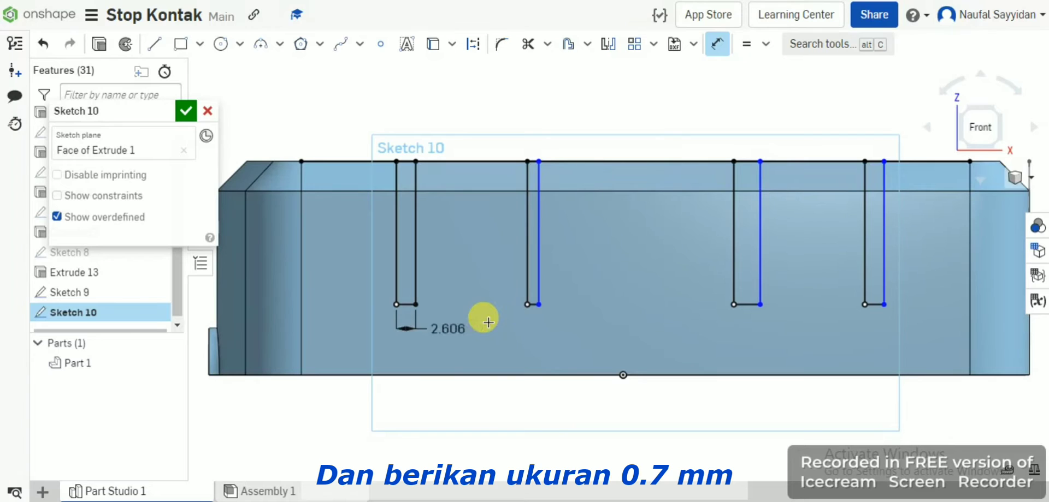
{"action": "left_click", "coordinate": [718, 47]}
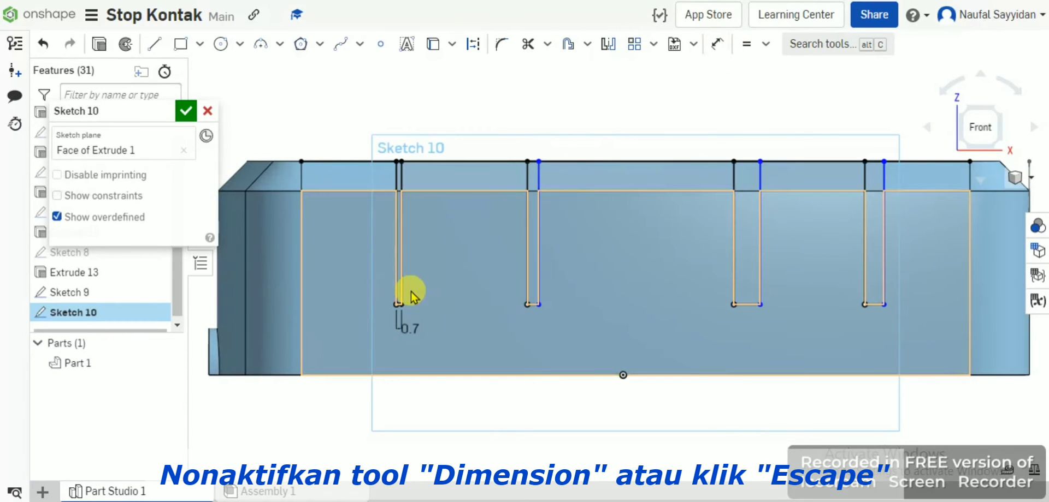
Step: Make the bottom edges of the other three rectangles equal to the 0.7 mm bottom edge
{"action": "scroll", "coordinate": [423, 288], "scroll_direction": "up", "scroll_amount": 4}
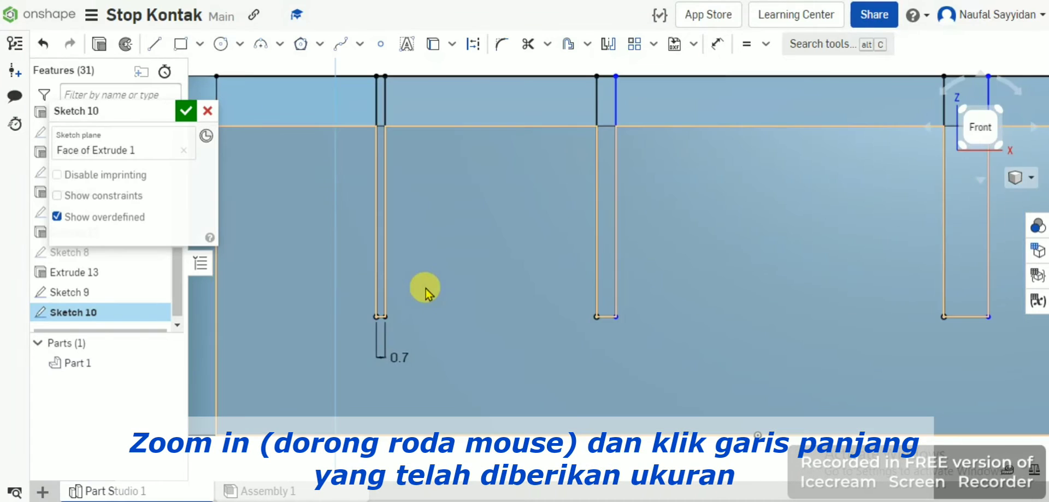
{"action": "left_click", "coordinate": [379, 316]}
{"action": "scroll", "coordinate": [379, 319], "scroll_direction": "up", "scroll_amount": 3}
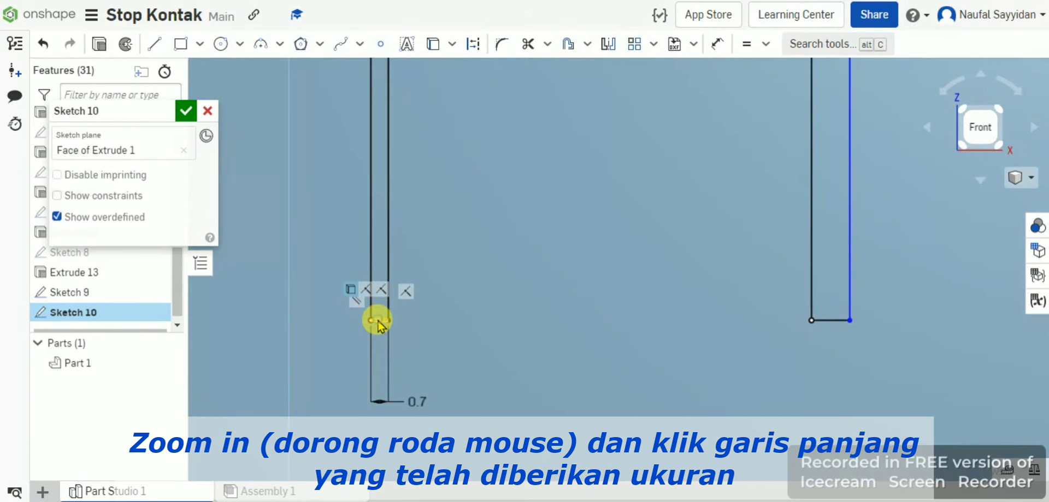
{"action": "scroll", "coordinate": [733, 326], "scroll_direction": "down", "scroll_amount": 3}
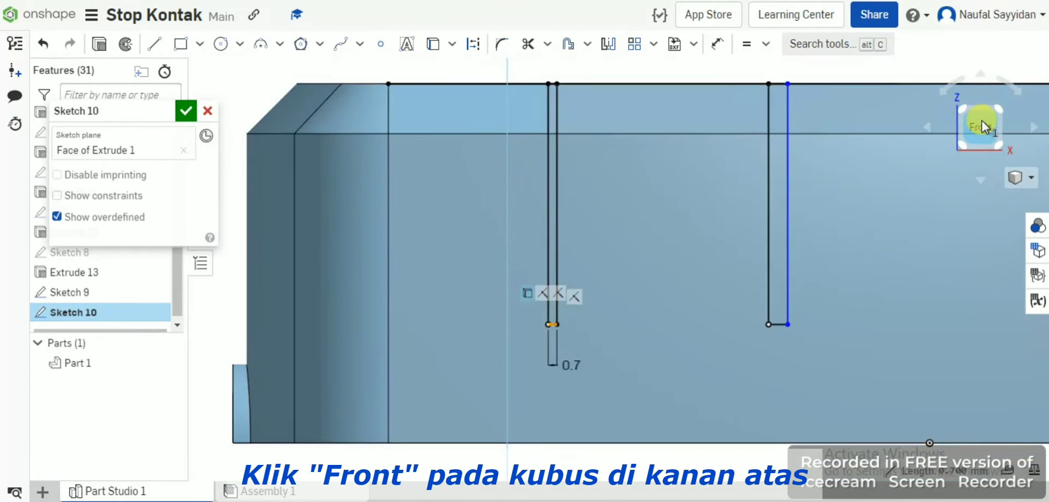
{"action": "left_click", "coordinate": [982, 130]}
{"action": "left_click", "coordinate": [531, 304]}
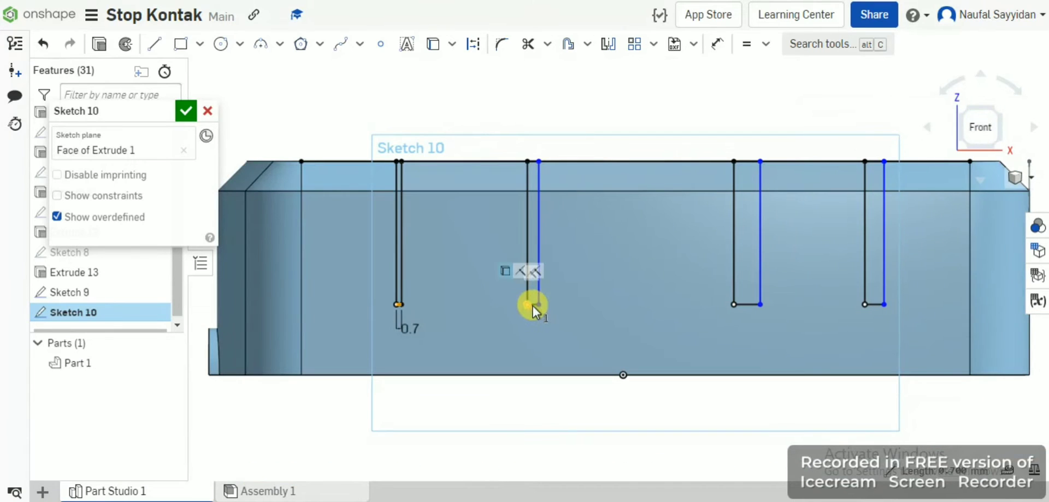
{"action": "scroll", "coordinate": [532, 302], "scroll_direction": "up", "scroll_amount": 1}
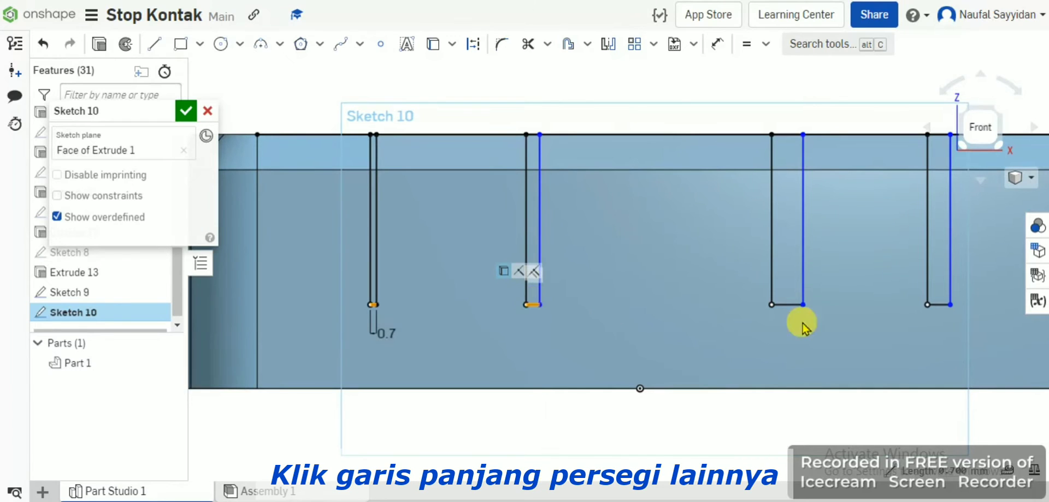
{"action": "left_click", "coordinate": [782, 303]}
{"action": "left_click", "coordinate": [937, 304]}
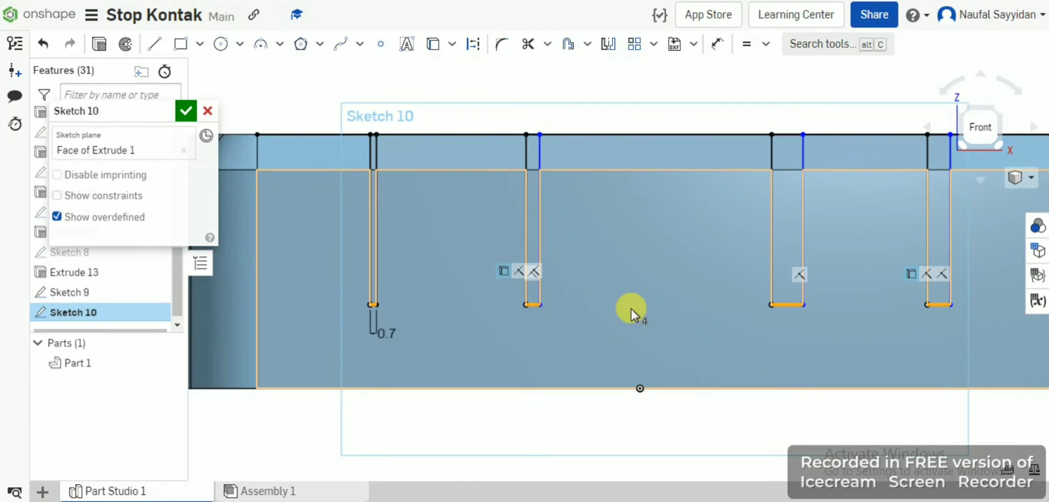
{"action": "key", "text": "e"}
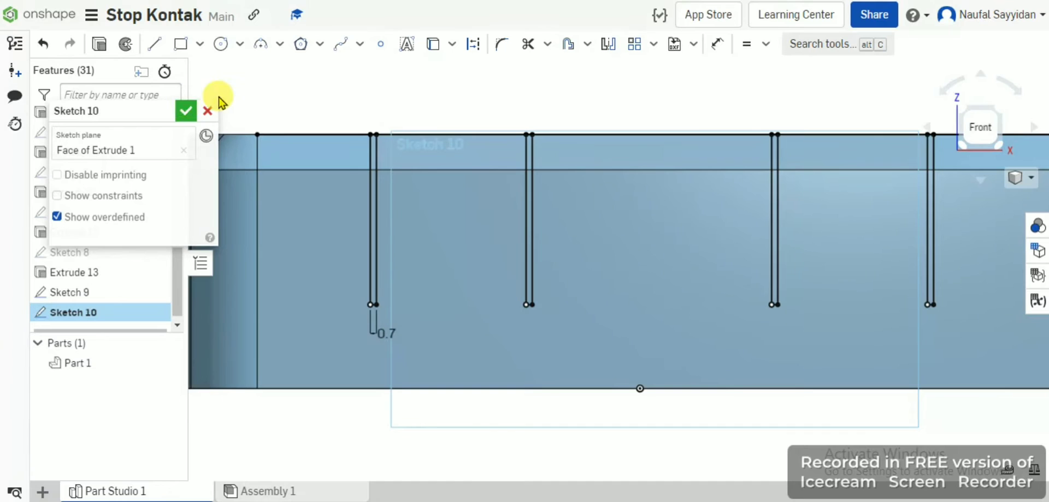
Step: Start a solid Extrude of the four narrow rectangles as an Add operation merged with the case
{"action": "mouse_move", "coordinate": [264, 95]}
{"action": "right_mouse_down"}
{"action": "mouse_move", "coordinate": [278, 102]}
{"action": "mouse_move", "coordinate": [270, 96]}
{"action": "right_mouse_up"}
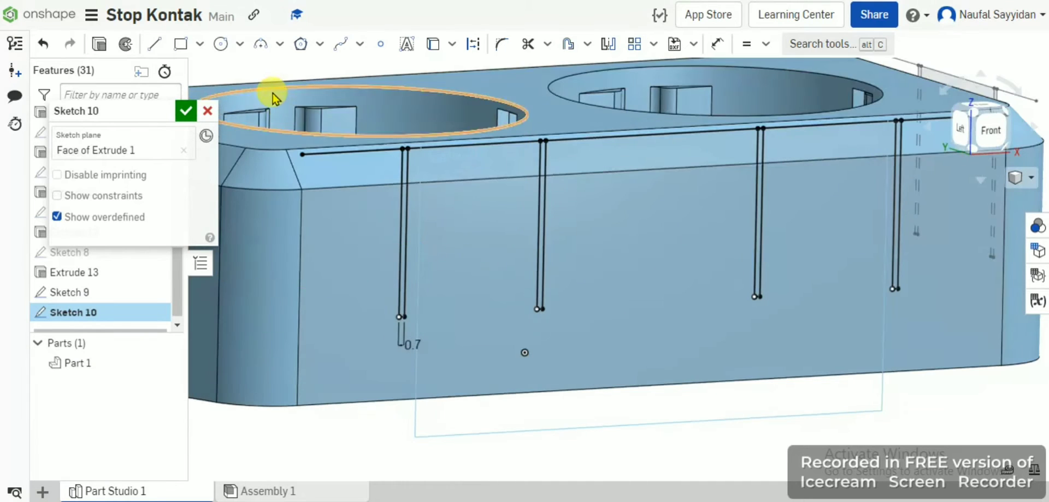
{"action": "left_click", "coordinate": [99, 42]}
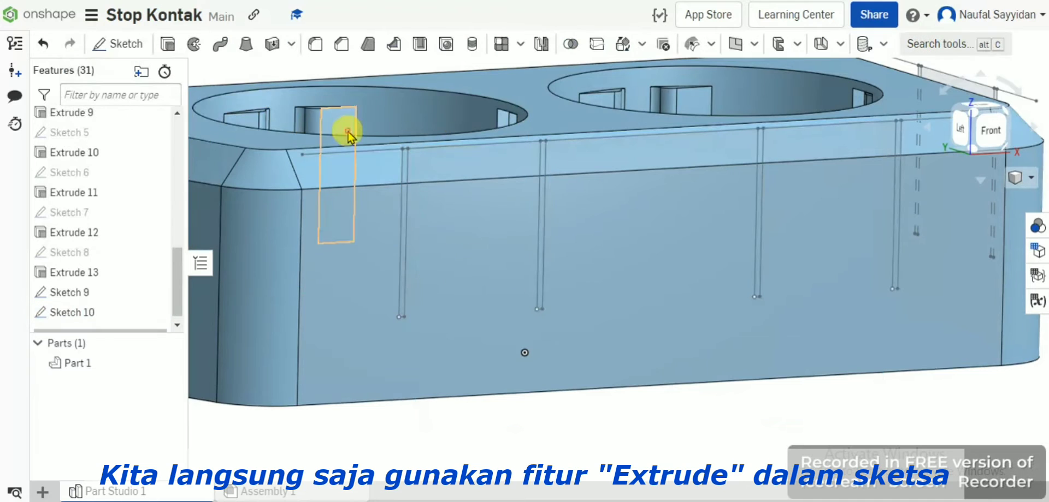
{"action": "mouse_move", "coordinate": [348, 132]}
{"action": "right_mouse_down"}
{"action": "mouse_move", "coordinate": [391, 147]}
{"action": "mouse_move", "coordinate": [412, 81]}
{"action": "mouse_move", "coordinate": [787, 148]}
{"action": "right_mouse_up"}
{"action": "key", "text": "shift+e"}
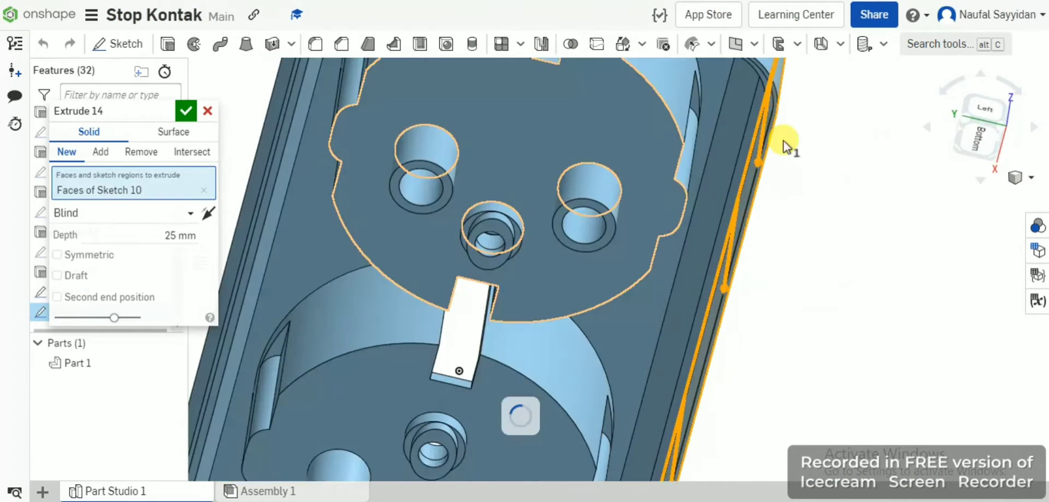
{"action": "left_click", "coordinate": [977, 141]}
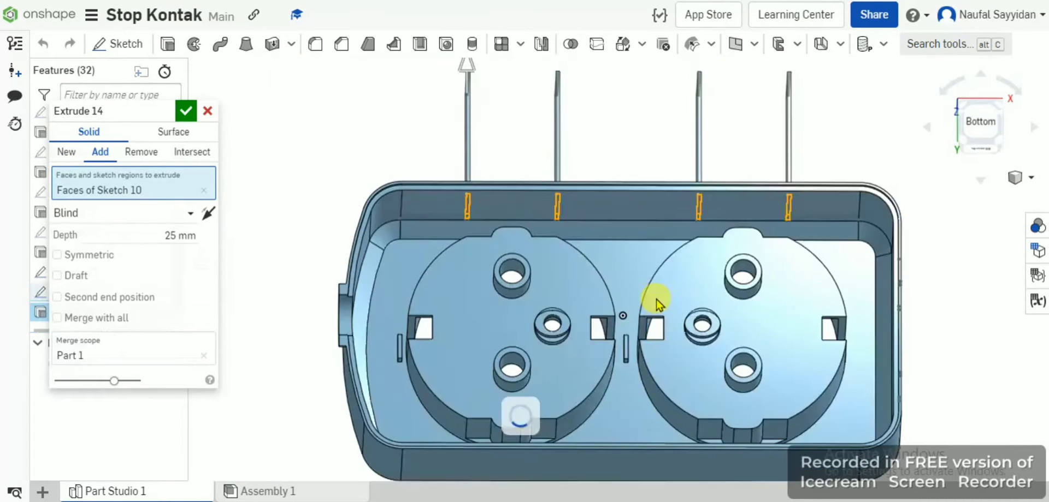
{"action": "right_click_drag", "start_coordinate": [655, 301], "coordinate": [630, 287]}
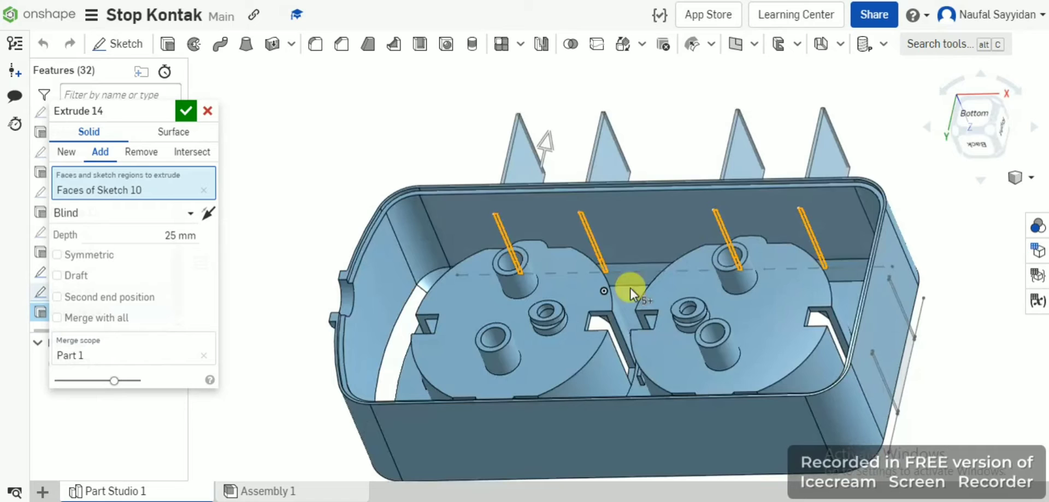
Step: End the extrude of the four narrow rectangles up to the inner face of the case's opposite long wall and accept it
{"action": "left_click", "coordinate": [101, 218]}
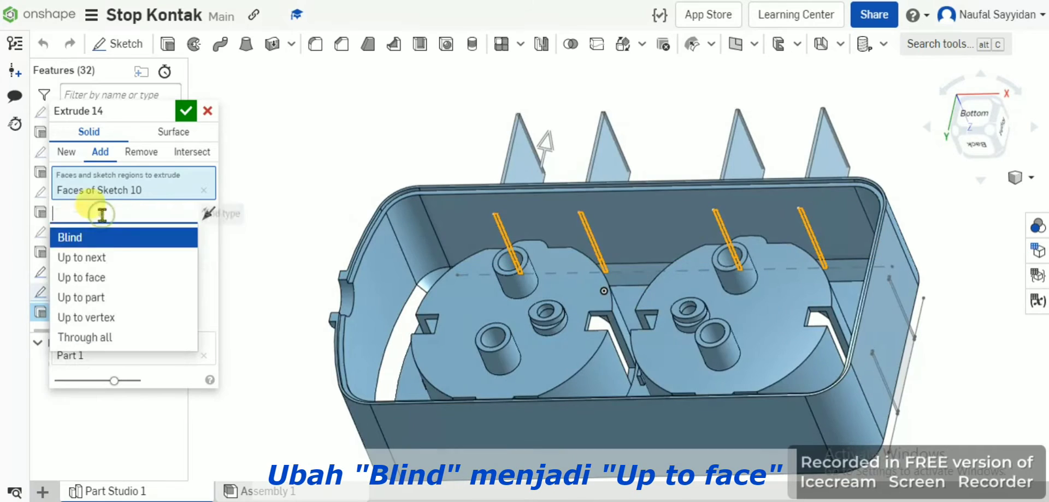
{"action": "left_click", "coordinate": [126, 278]}
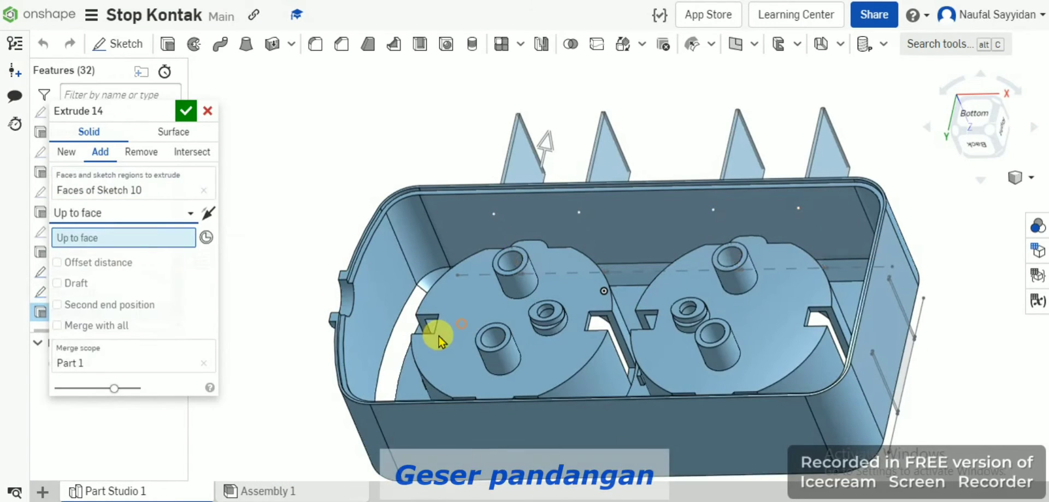
{"action": "right_click_drag", "start_coordinate": [437, 335], "coordinate": [370, 428]}
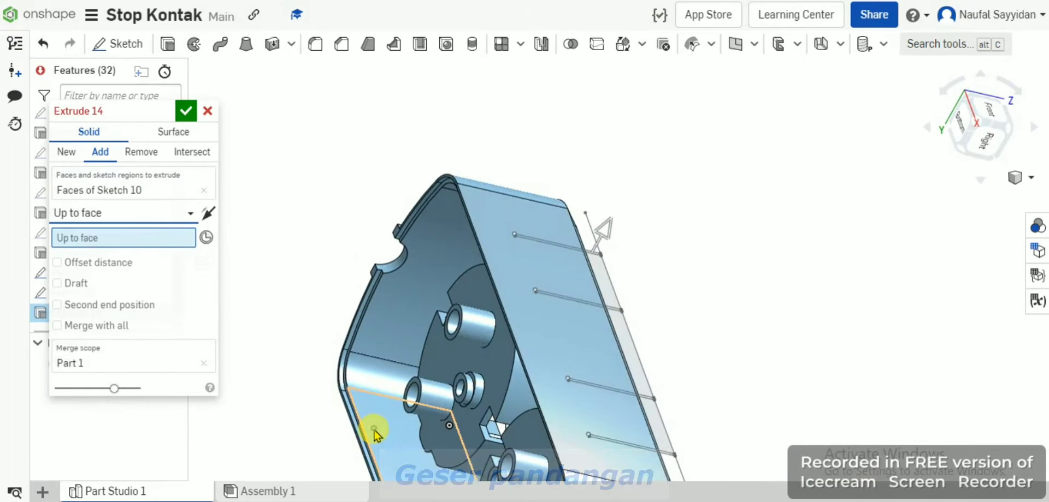
{"action": "left_click", "coordinate": [442, 394]}
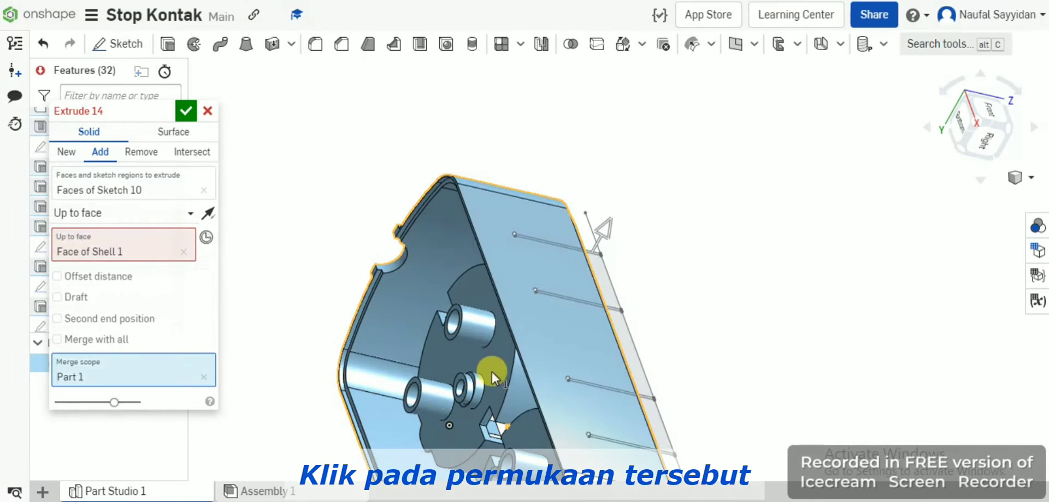
{"action": "right_click_drag", "start_coordinate": [498, 363], "coordinate": [573, 234]}
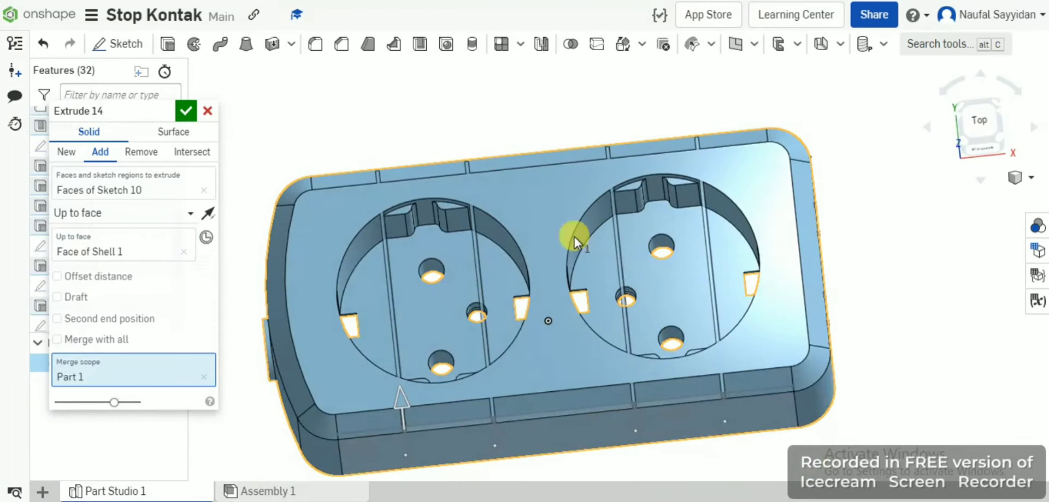
{"action": "right_click_drag", "start_coordinate": [476, 244], "coordinate": [391, 398]}
{"action": "scroll", "coordinate": [500, 216], "scroll_direction": "down", "scroll_amount": 3}
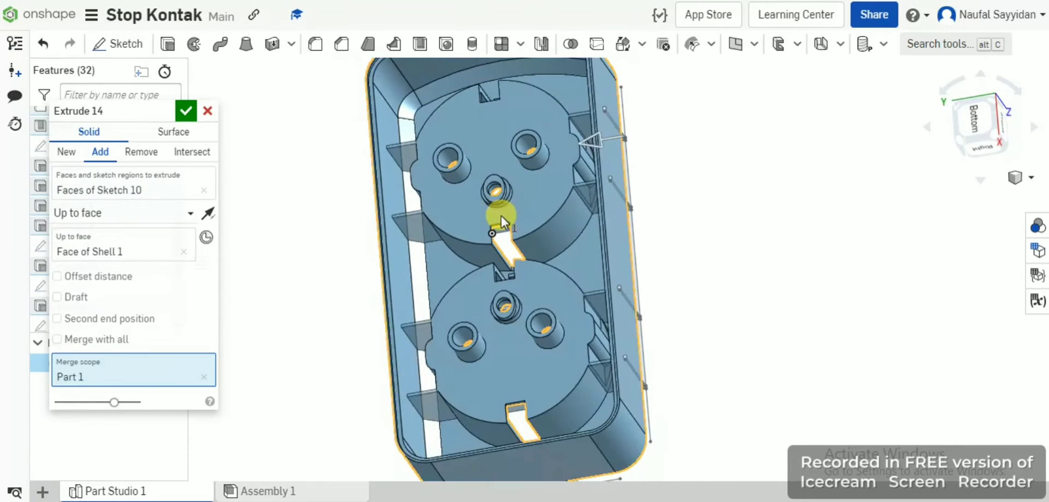
{"action": "left_click", "coordinate": [186, 113]}
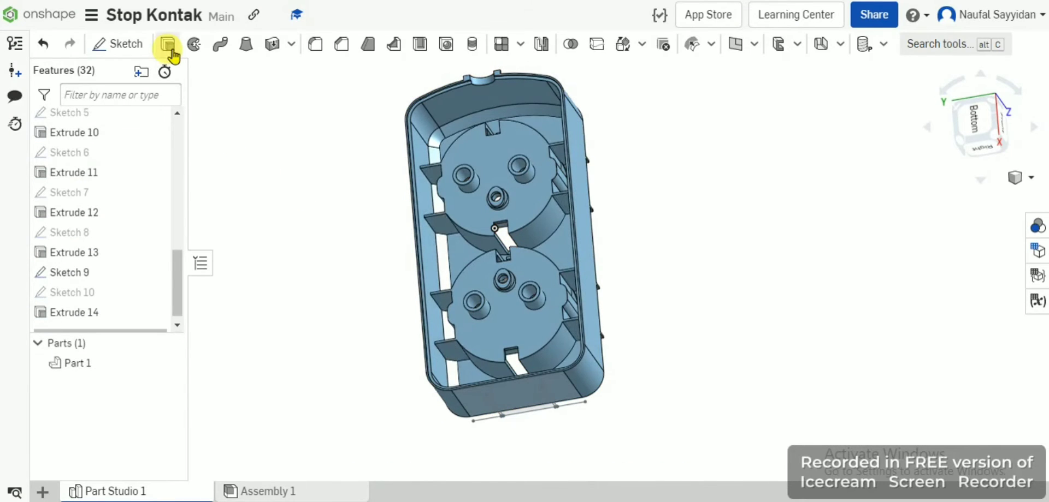
Step: Extrude the two Sketch 9 rectangles as an Add merged with the case, direction flipped, up to the inner face of the opposite end wall
{"action": "left_click", "coordinate": [124, 273]}
{"action": "key", "text": "shift+e"}
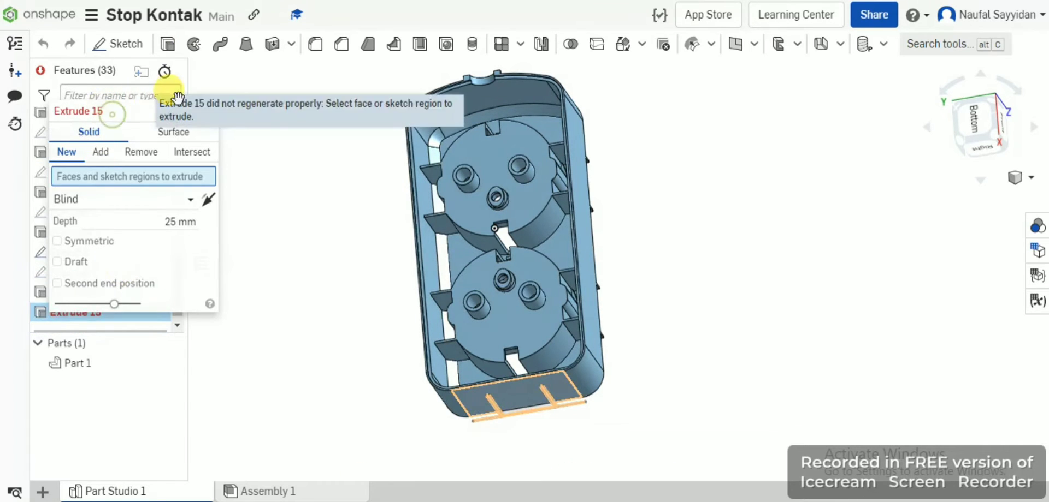
{"action": "left_click_drag", "start_coordinate": [130, 112], "coordinate": [254, 90]}
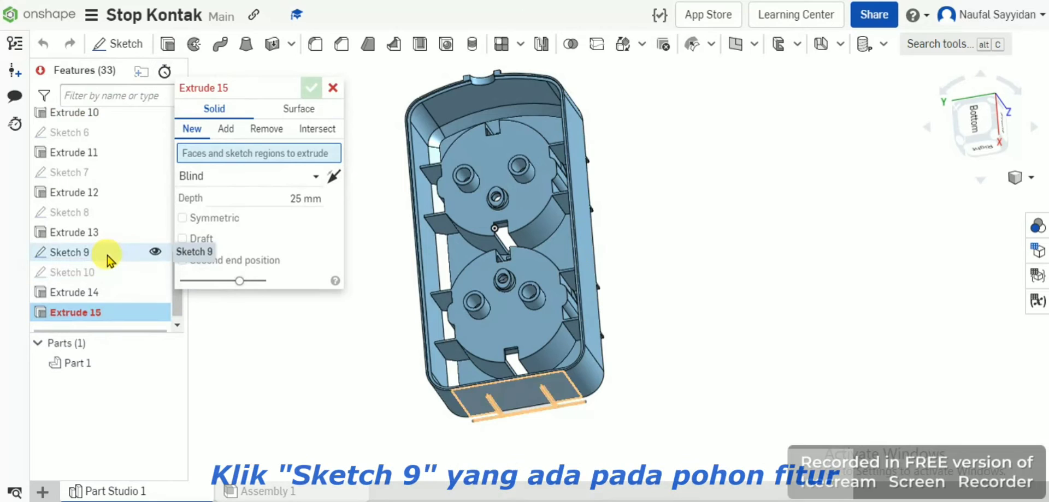
{"action": "left_click", "coordinate": [108, 255]}
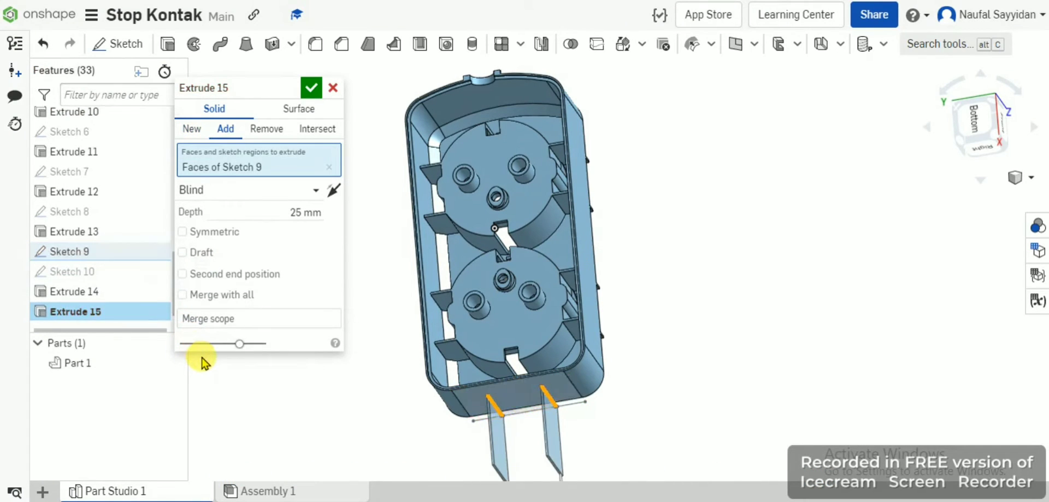
{"action": "left_click", "coordinate": [268, 190]}
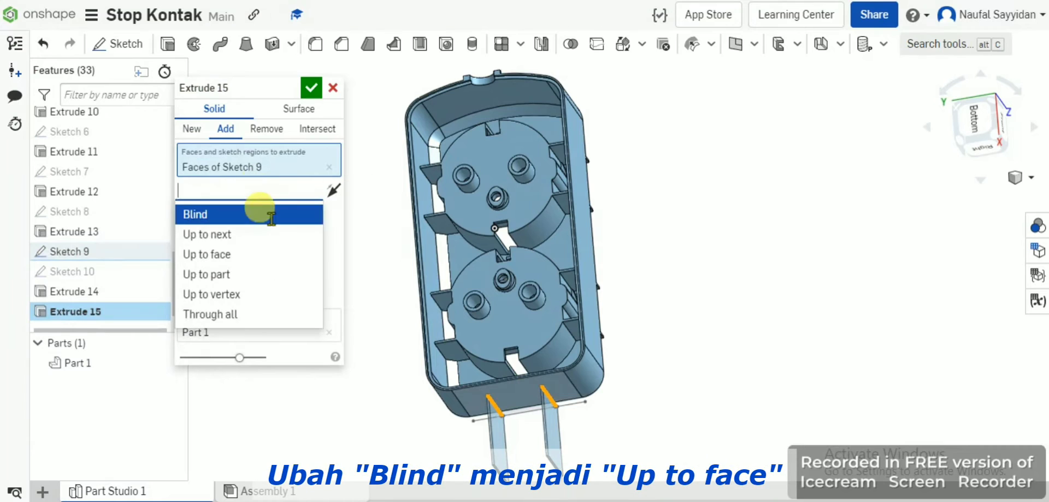
{"action": "left_click", "coordinate": [271, 262]}
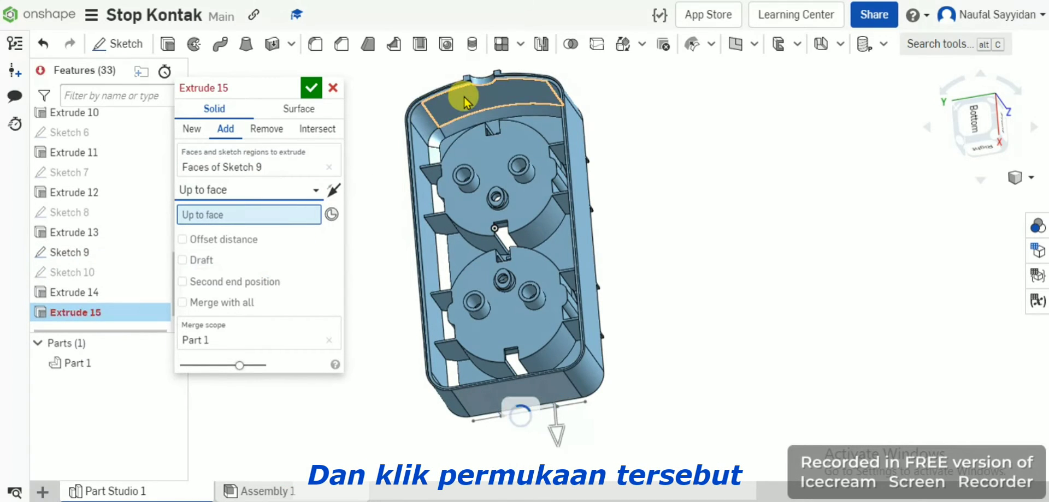
{"action": "left_click", "coordinate": [463, 96]}
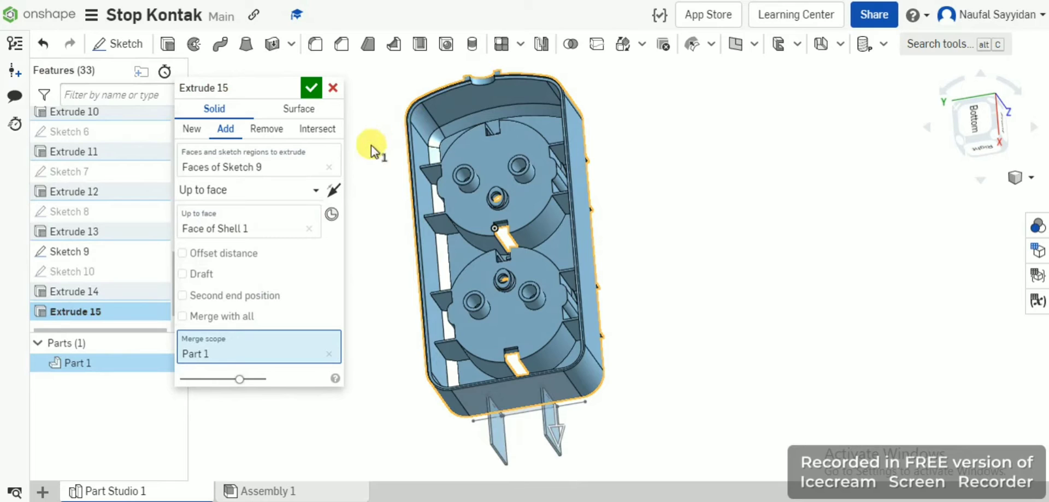
{"action": "right_click_drag", "start_coordinate": [368, 150], "coordinate": [388, 141]}
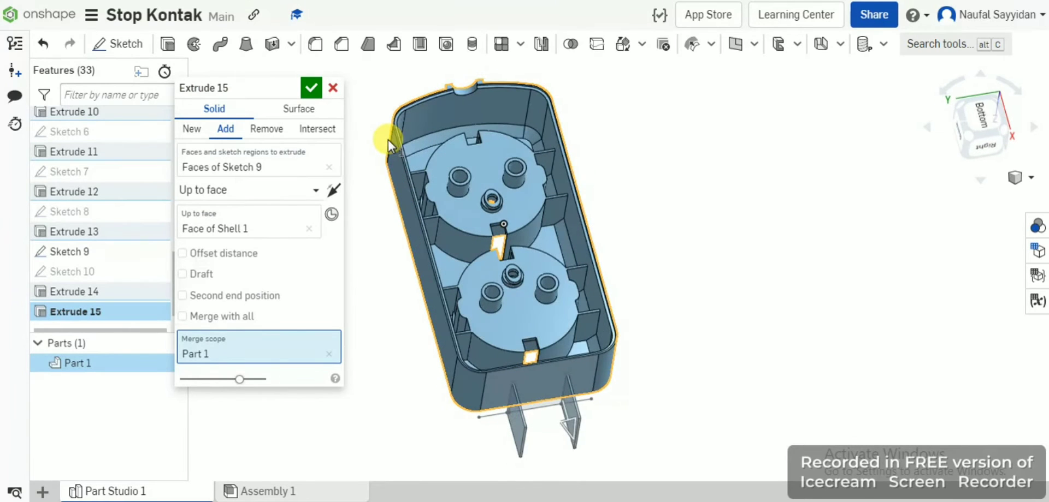
{"action": "left_click", "coordinate": [332, 193]}
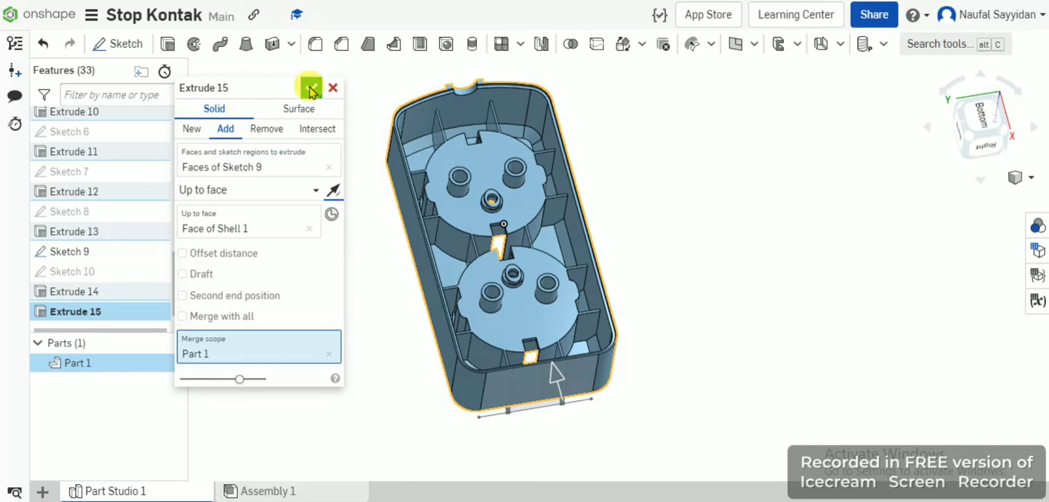
{"action": "right_click_drag", "start_coordinate": [386, 211], "coordinate": [529, 227]}
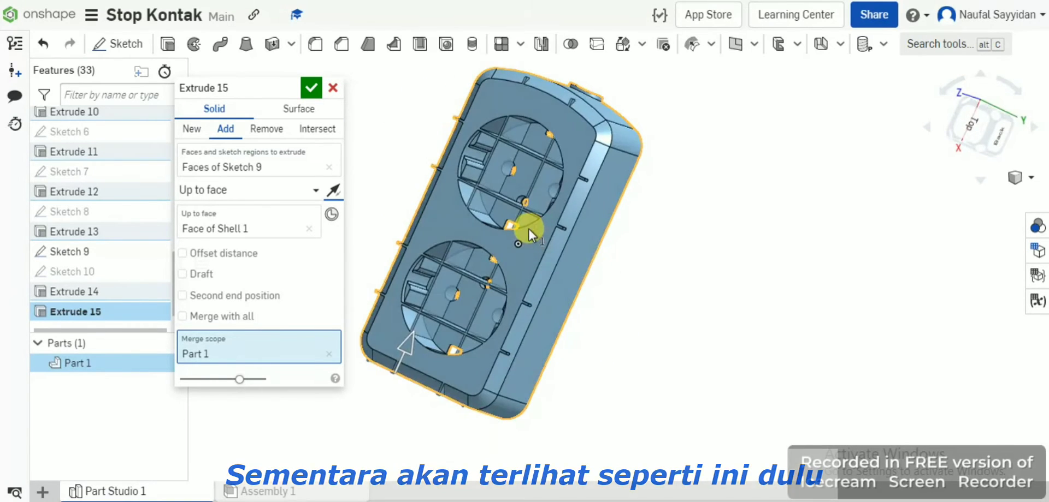
{"action": "left_click", "coordinate": [312, 88]}
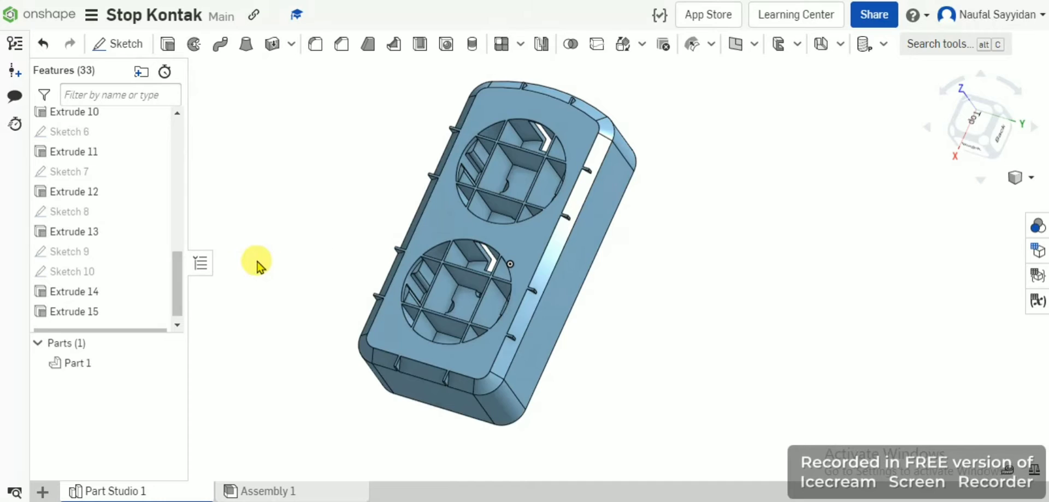
Step: Sketch two center point circles of 38 mm diameter on the case's top face, centred on and matching the two socket openings
{"action": "mouse_move", "coordinate": [265, 234]}
{"action": "right_mouse_down"}
{"action": "mouse_move", "coordinate": [268, 213]}
{"action": "mouse_move", "coordinate": [240, 222]}
{"action": "mouse_move", "coordinate": [288, 217]}
{"action": "mouse_move", "coordinate": [291, 194]}
{"action": "mouse_move", "coordinate": [222, 220]}
{"action": "mouse_move", "coordinate": [299, 206]}
{"action": "mouse_move", "coordinate": [306, 192]}
{"action": "mouse_move", "coordinate": [297, 201]}
{"action": "mouse_move", "coordinate": [289, 186]}
{"action": "right_mouse_up"}
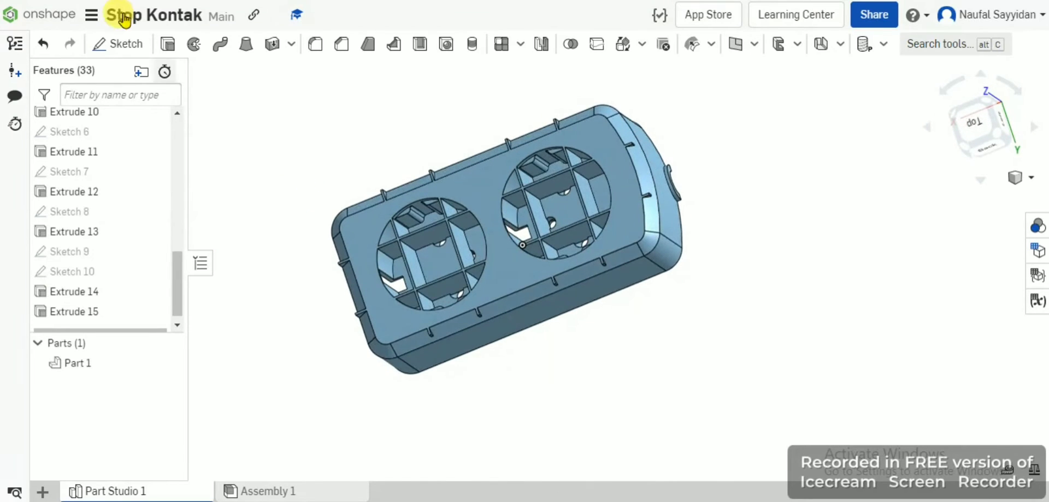
{"action": "left_click", "coordinate": [132, 44]}
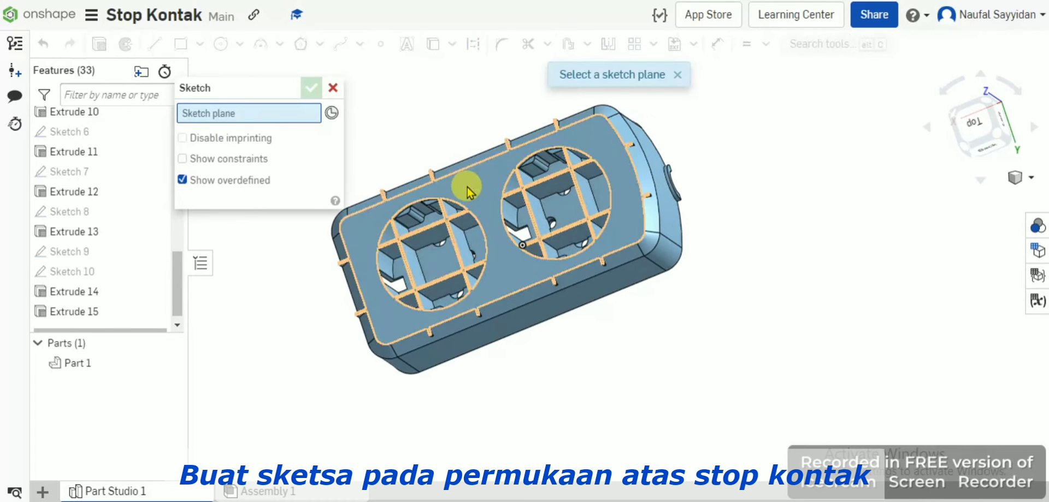
{"action": "left_click", "coordinate": [490, 201]}
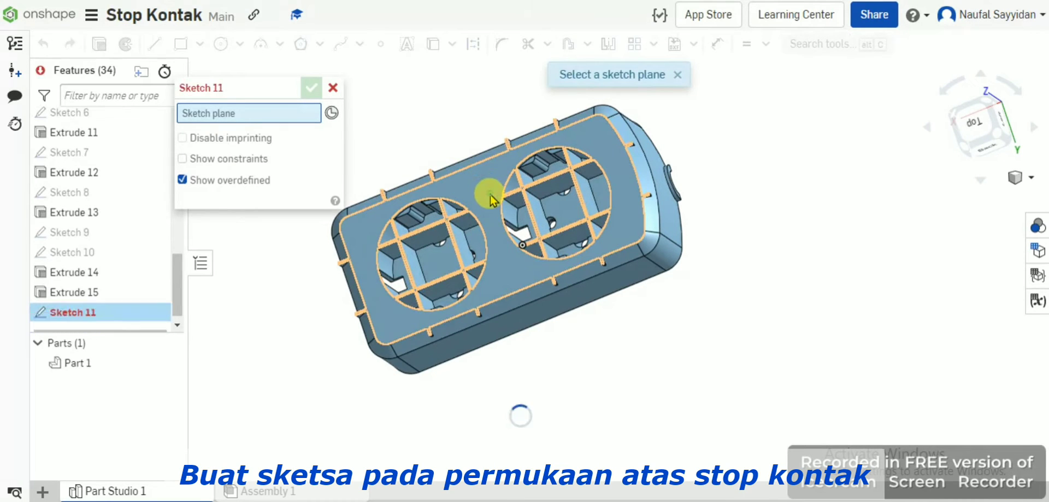
{"action": "left_click", "coordinate": [1003, 125]}
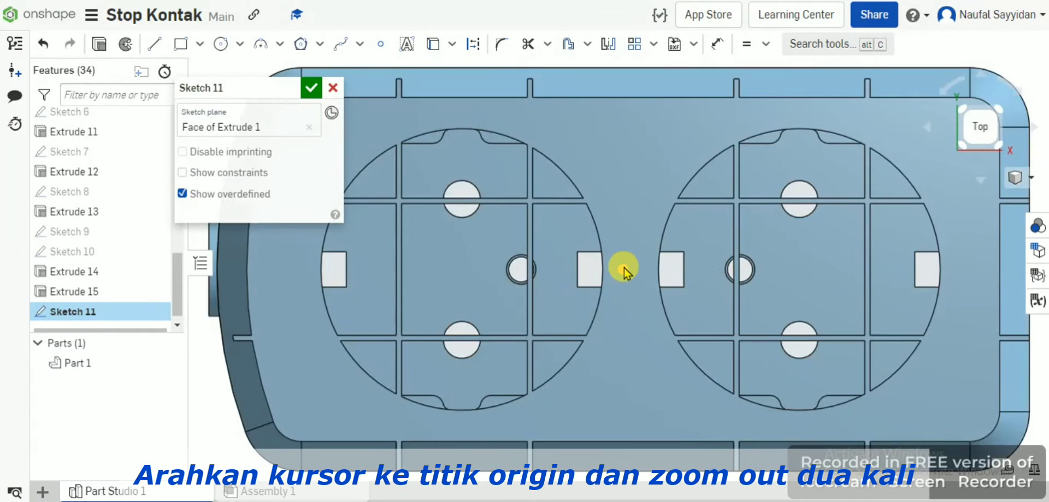
{"action": "scroll", "coordinate": [619, 268], "scroll_direction": "down", "scroll_amount": 2}
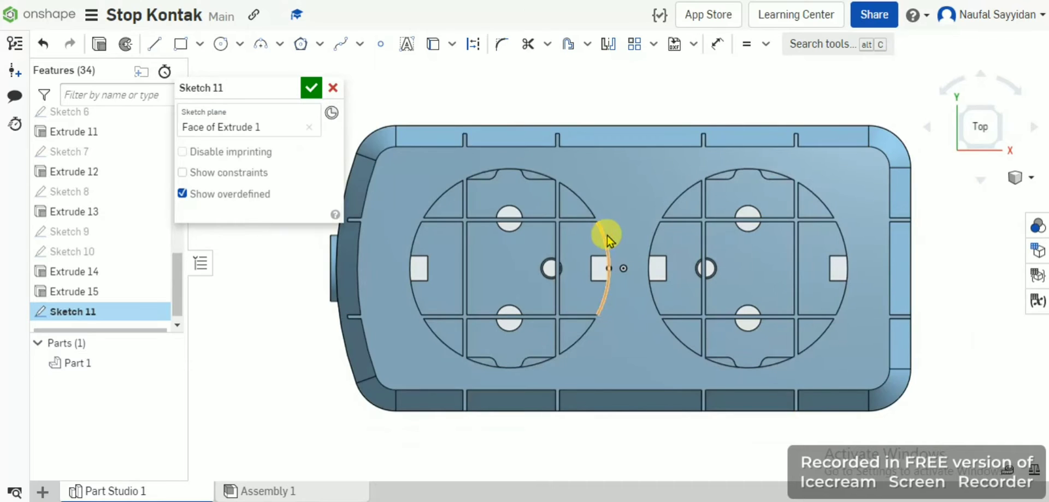
{"action": "left_click", "coordinate": [223, 47]}
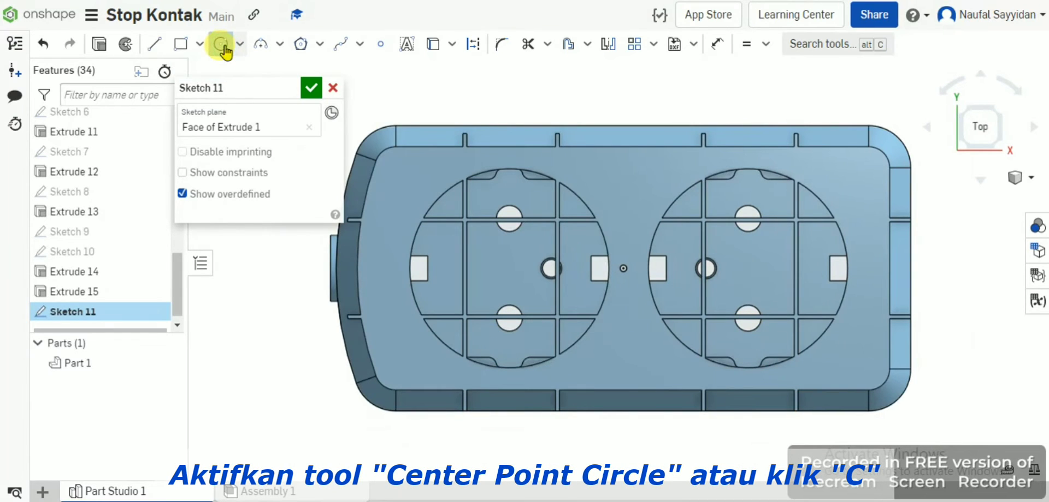
{"action": "left_click", "coordinate": [509, 268]}
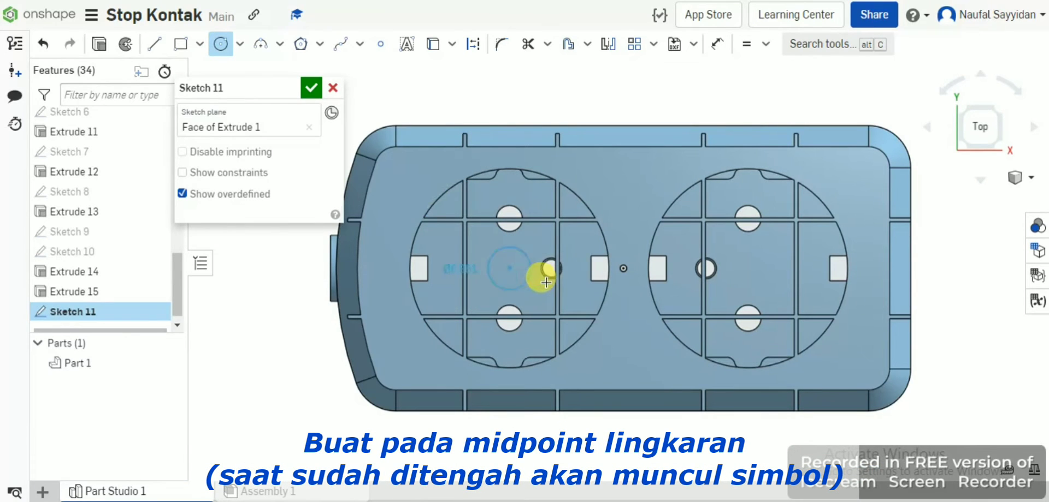
{"action": "left_click", "coordinate": [596, 320]}
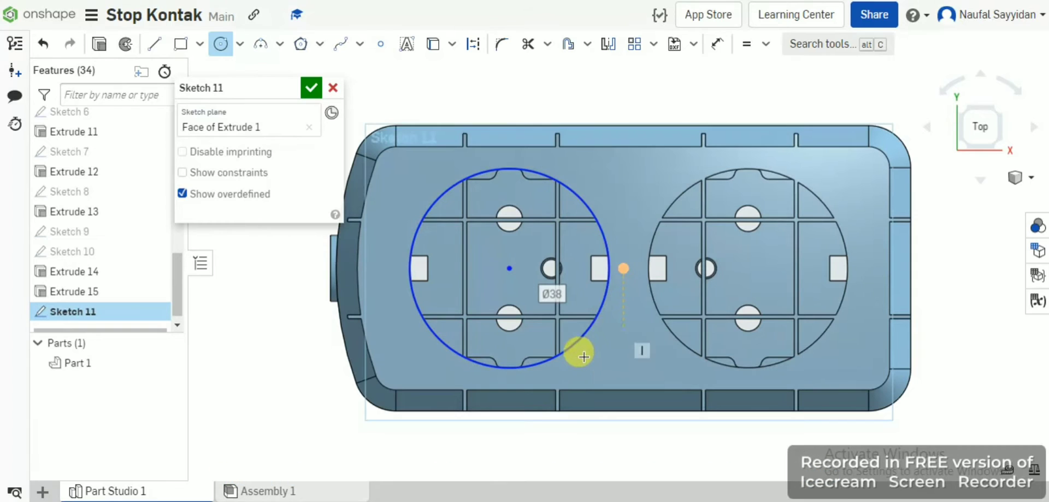
{"action": "left_click", "coordinate": [747, 267]}
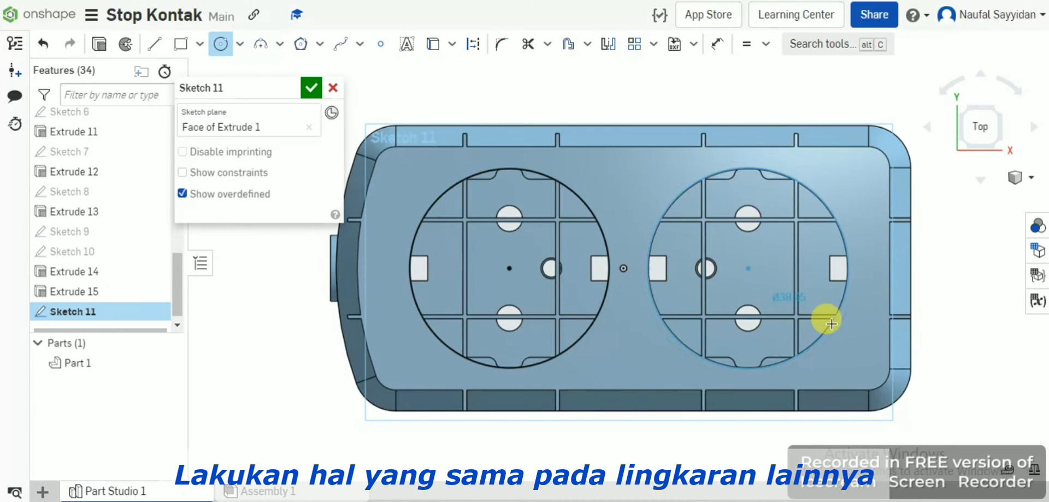
{"action": "left_click", "coordinate": [828, 320]}
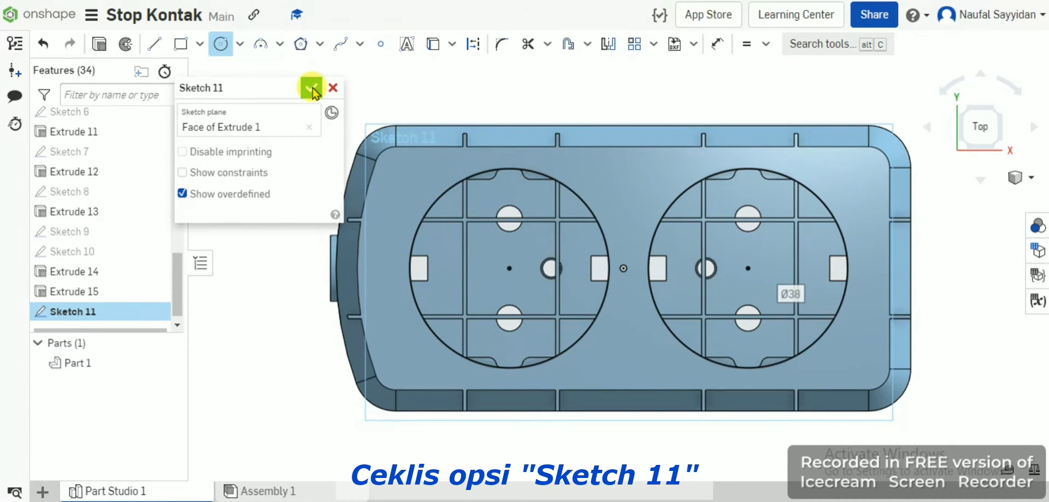
{"action": "left_click", "coordinate": [311, 88]}
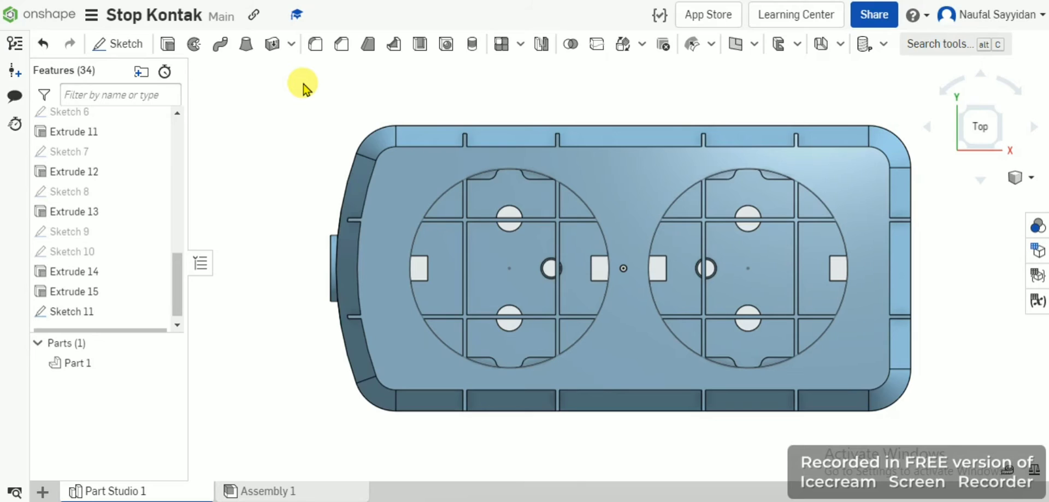
Step: Start a solid Extrude as a Remove operation with the end type set to Through all
{"action": "left_click", "coordinate": [169, 43]}
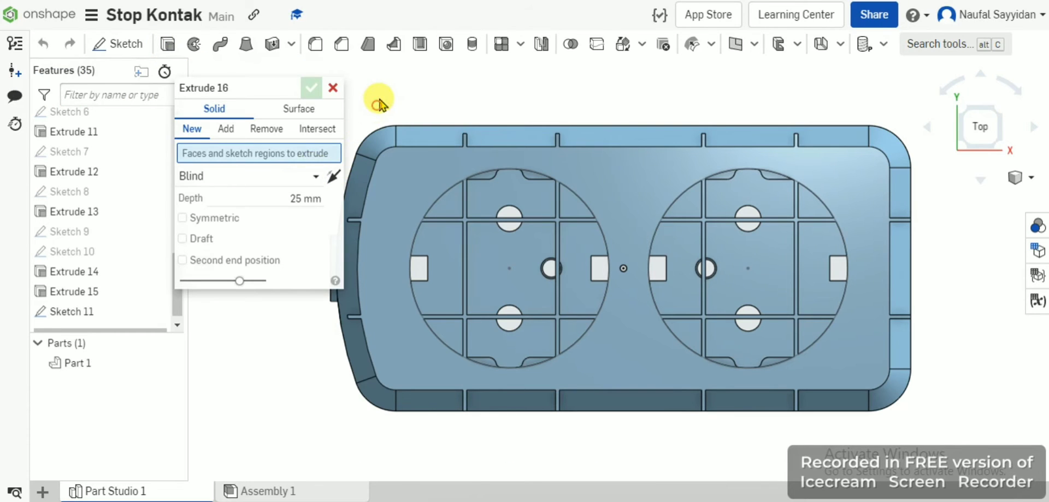
{"action": "right_click_drag", "start_coordinate": [377, 104], "coordinate": [430, 72]}
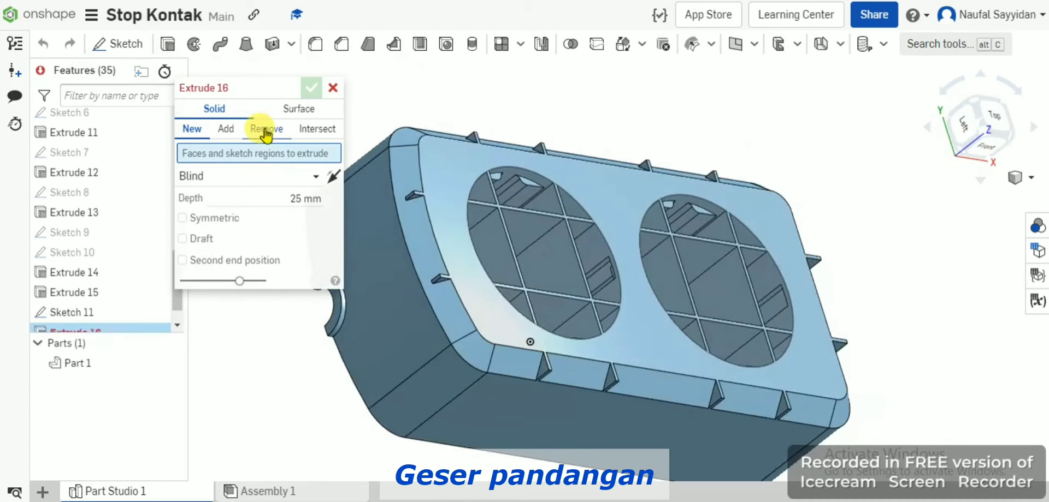
{"action": "left_click", "coordinate": [265, 134]}
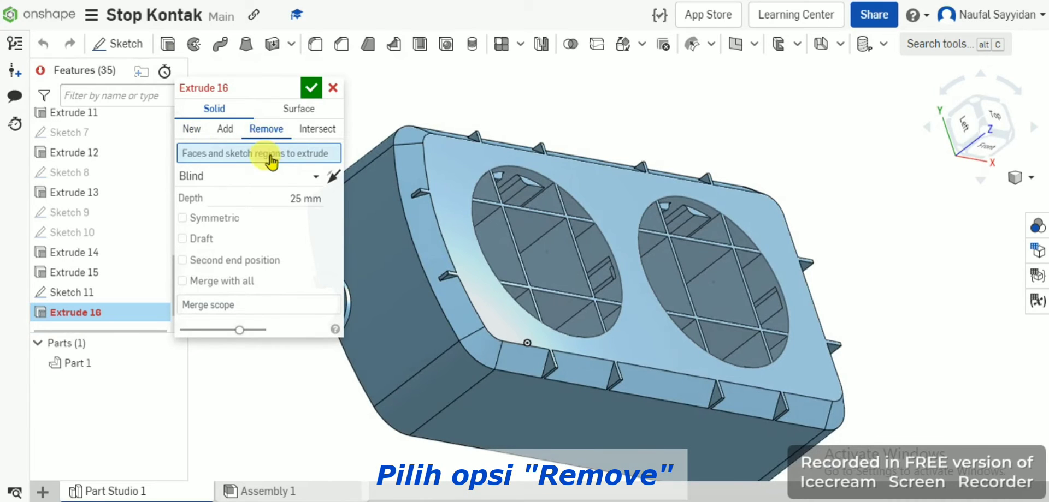
{"action": "left_click", "coordinate": [280, 178]}
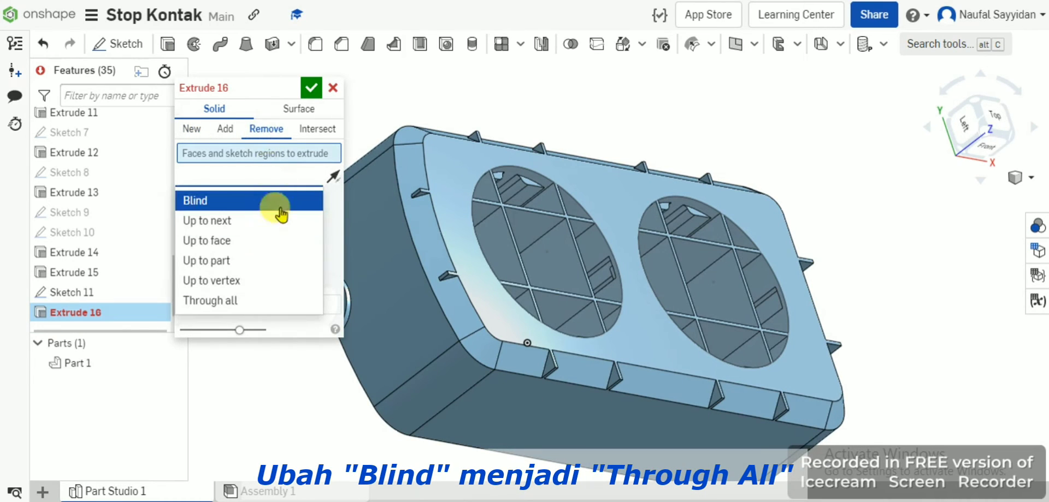
{"action": "left_click", "coordinate": [283, 302]}
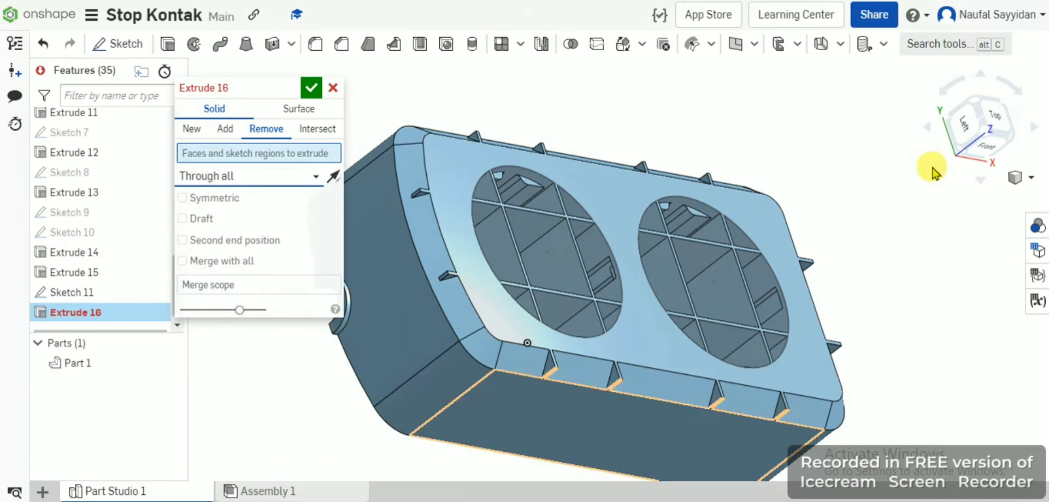
Step: Cut away the ribs protruding beyond both long sloped edges by extruding their two triangular end faces, and accept the feature
{"action": "left_click", "coordinate": [964, 136]}
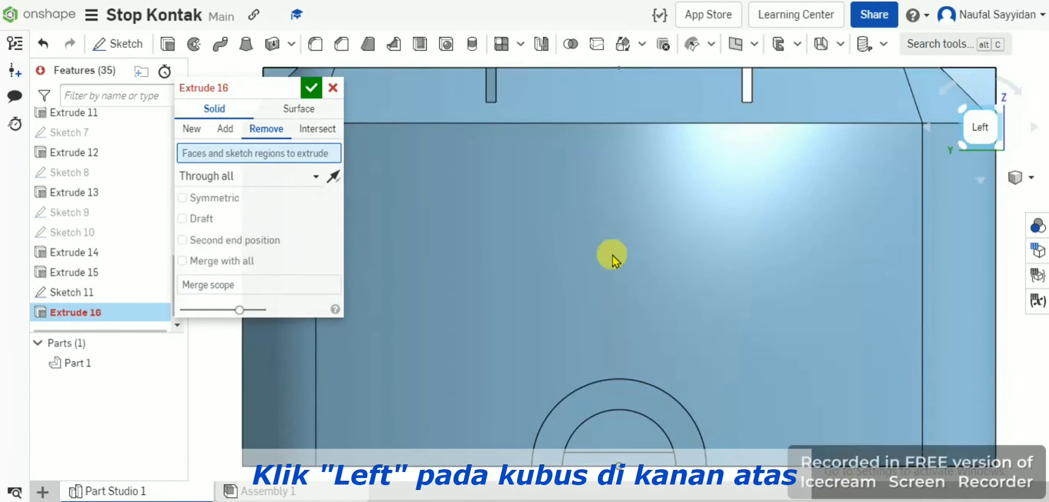
{"action": "scroll", "coordinate": [609, 260], "scroll_direction": "down", "scroll_amount": 2}
{"action": "scroll", "coordinate": [608, 260], "scroll_direction": "down", "scroll_amount": 1}
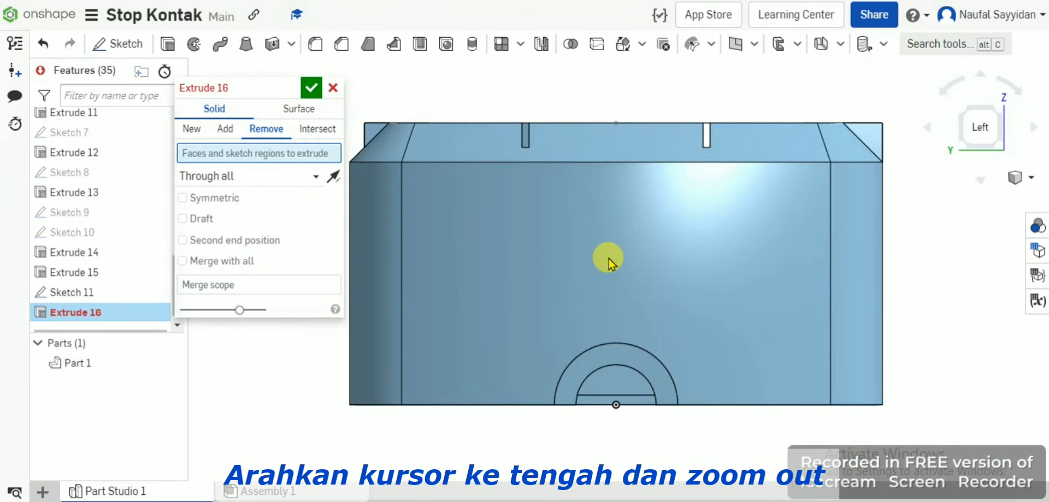
{"action": "left_click", "coordinate": [879, 137]}
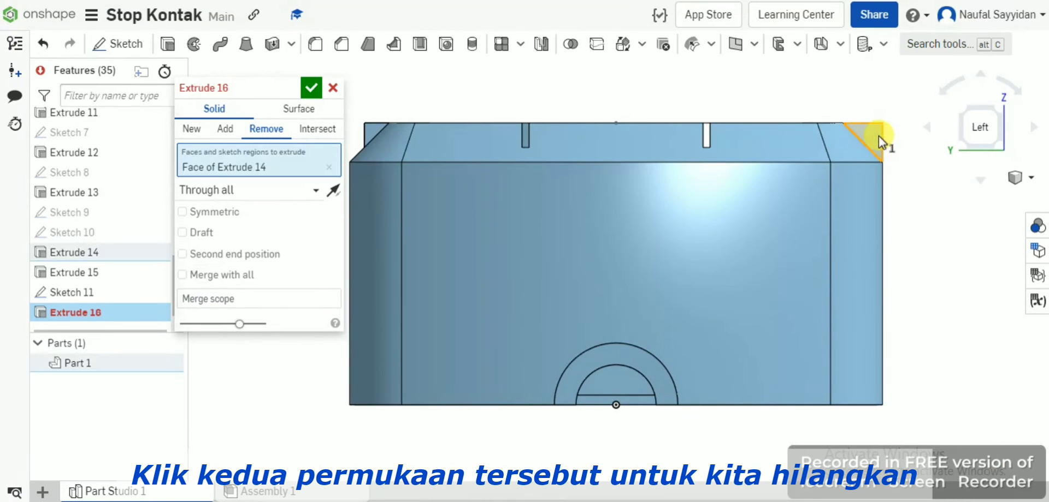
{"action": "left_click", "coordinate": [371, 130]}
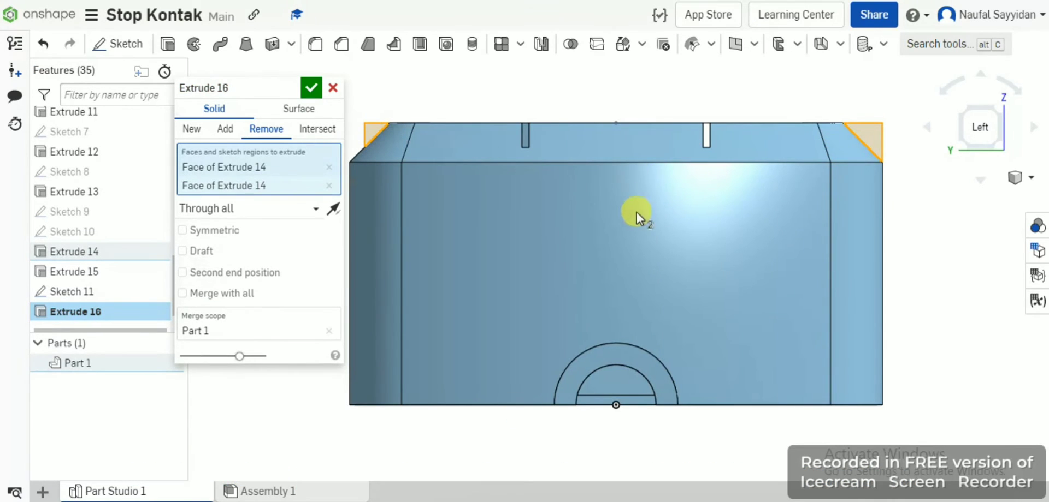
{"action": "right_click_drag", "start_coordinate": [602, 222], "coordinate": [628, 201]}
{"action": "scroll", "coordinate": [627, 200], "scroll_direction": "up", "scroll_amount": 3}
{"action": "scroll", "coordinate": [627, 200], "scroll_direction": "down", "scroll_amount": 2}
{"action": "scroll", "coordinate": [621, 155], "scroll_direction": "up", "scroll_amount": 1}
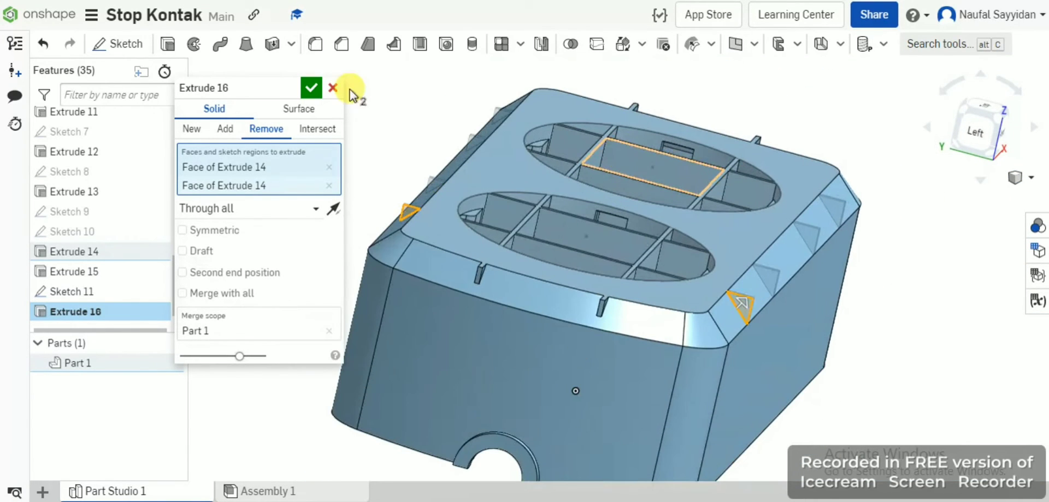
{"action": "left_click", "coordinate": [312, 89]}
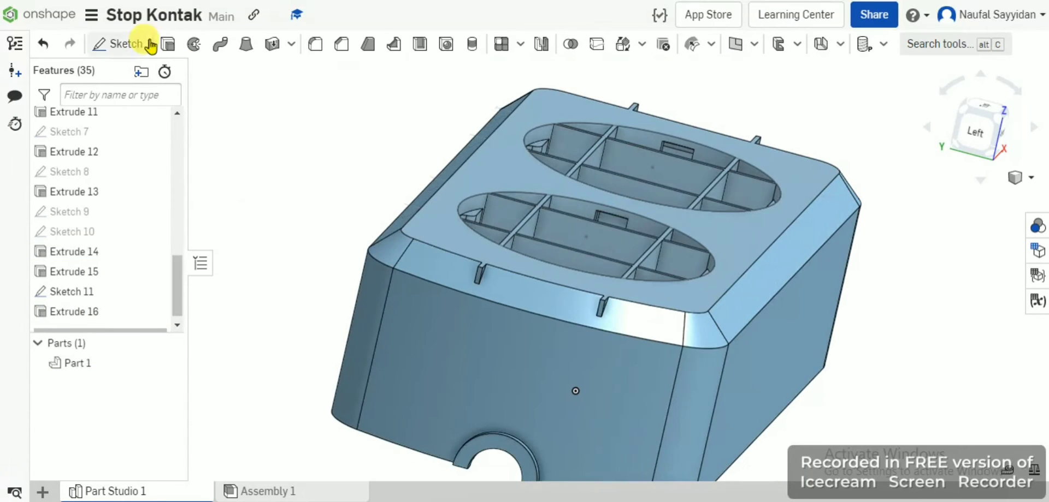
Step: Start a Remove extrude of the Sketch 11 rib grid regions inside both socket circles
{"action": "left_click", "coordinate": [178, 46]}
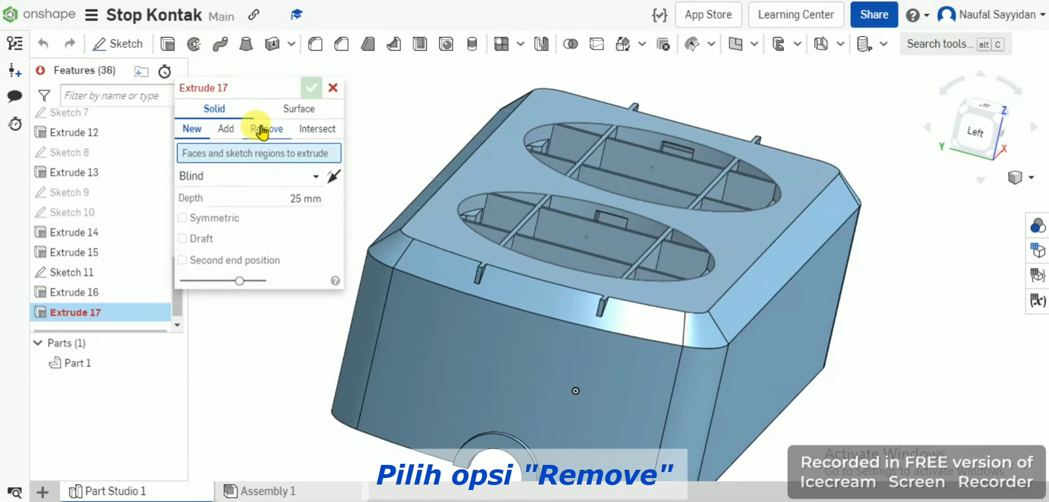
{"action": "left_click", "coordinate": [260, 131]}
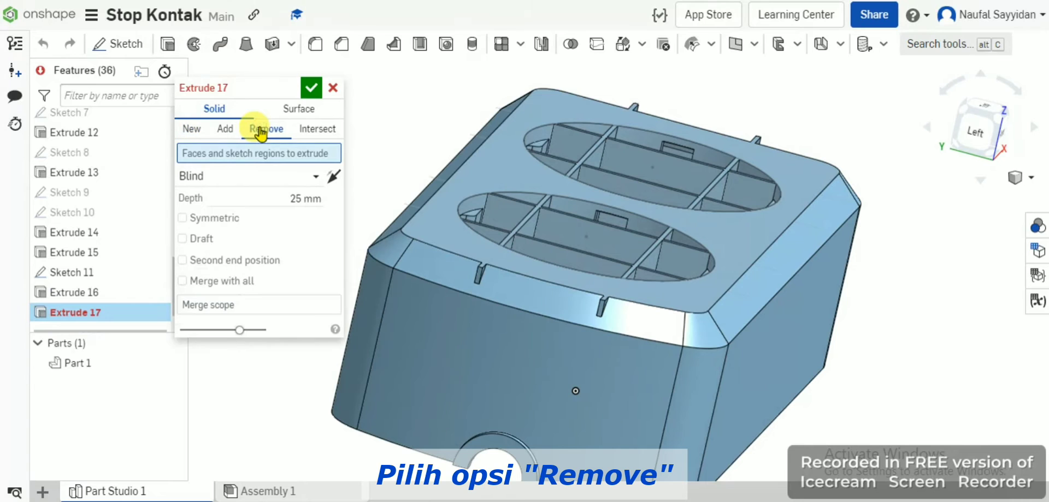
{"action": "right_click_drag", "start_coordinate": [432, 138], "coordinate": [396, 203]}
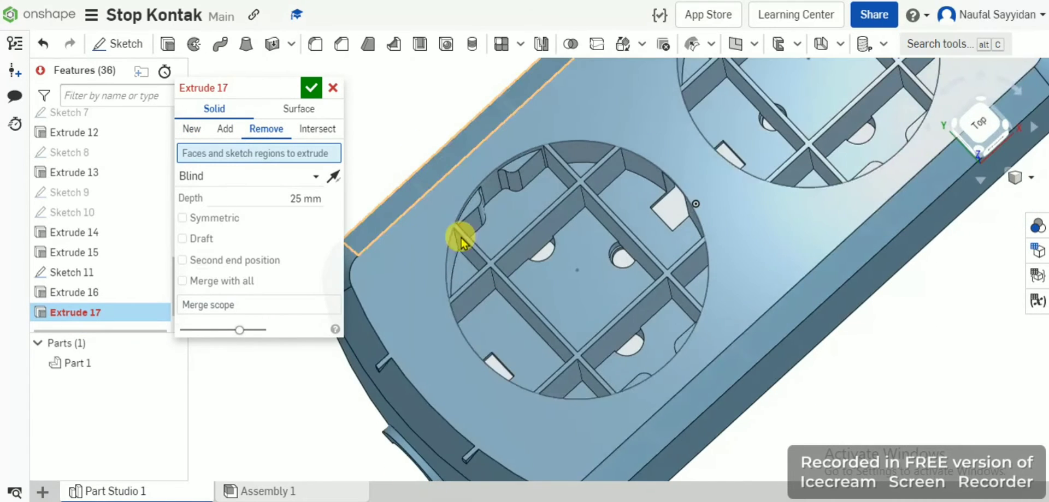
{"action": "left_click", "coordinate": [486, 265]}
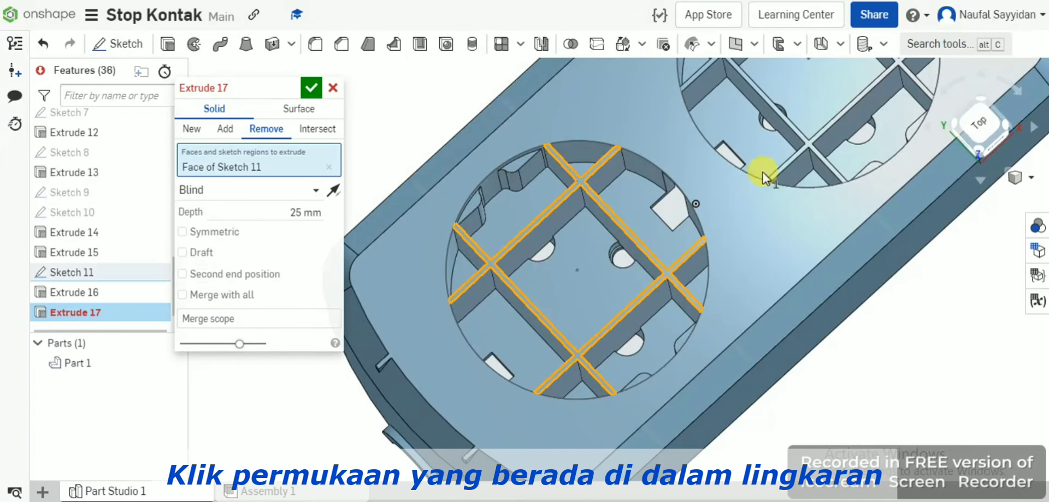
{"action": "left_click", "coordinate": [810, 142]}
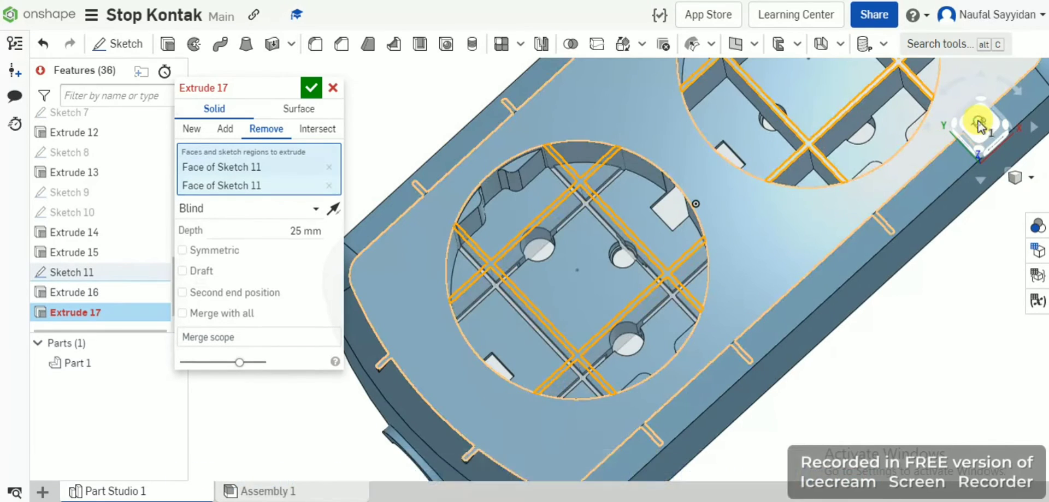
{"action": "left_click", "coordinate": [977, 119]}
{"action": "right_click_drag", "start_coordinate": [573, 307], "coordinate": [575, 297]}
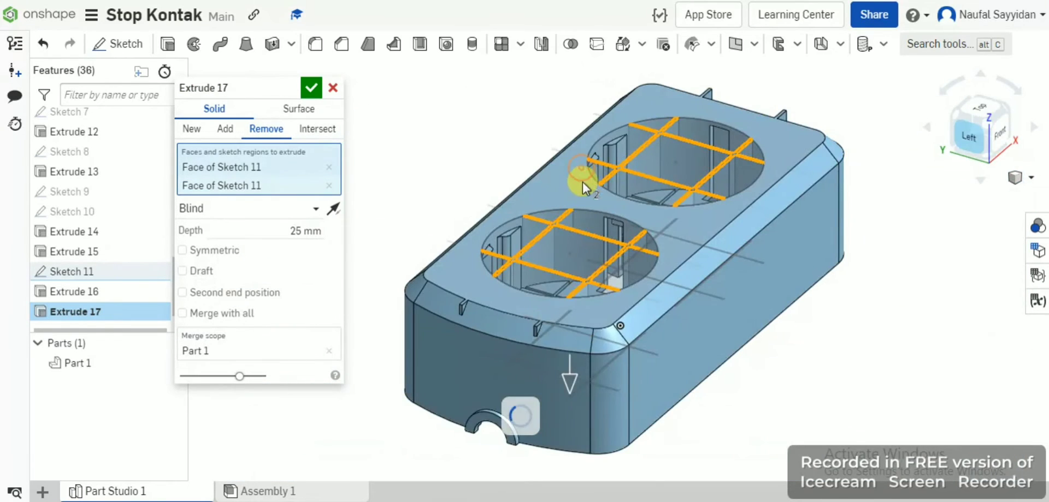
{"action": "right_click_drag", "start_coordinate": [581, 181], "coordinate": [581, 276]}
{"action": "scroll", "coordinate": [587, 279], "scroll_direction": "up", "scroll_amount": 3}
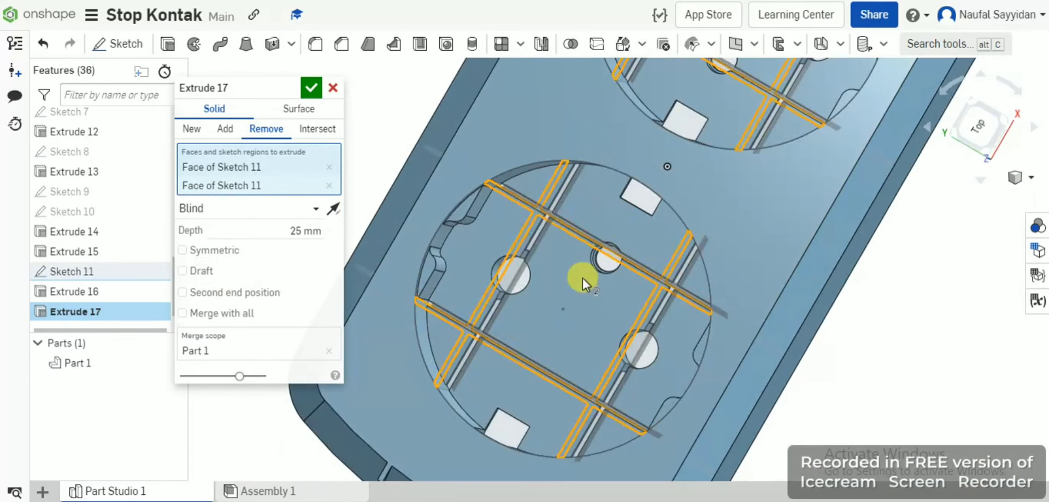
Step: End the rib grid cut up to the floor face of the socket recess and accept it
{"action": "left_click", "coordinate": [295, 212]}
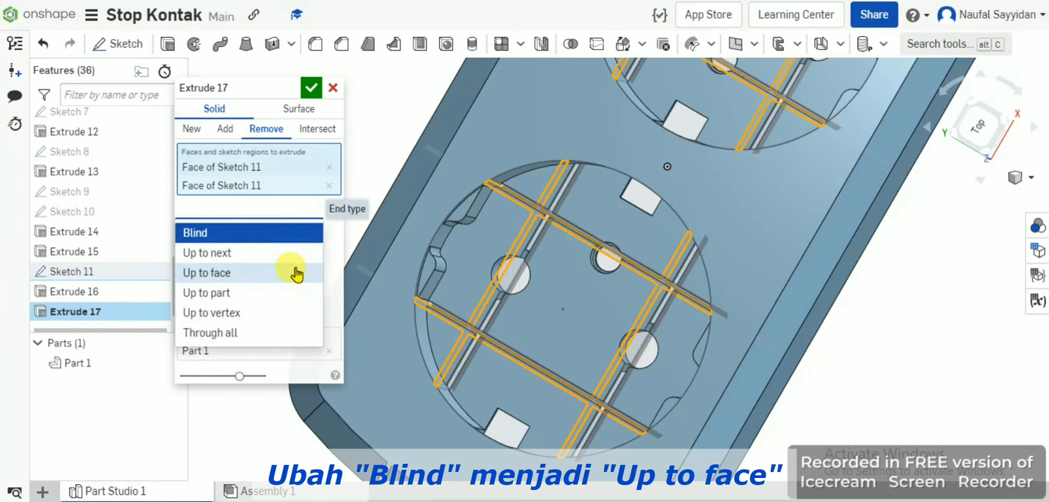
{"action": "left_click", "coordinate": [262, 274]}
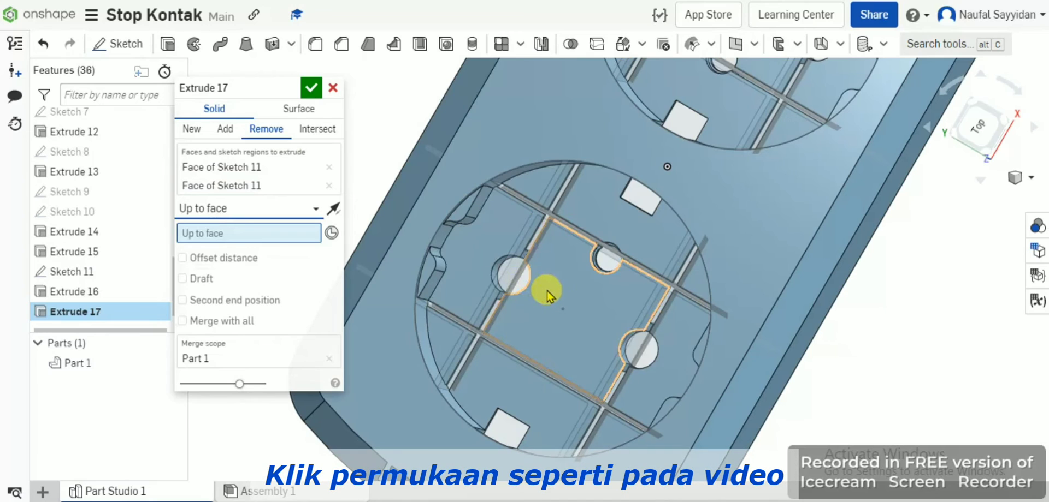
{"action": "left_click", "coordinate": [548, 295]}
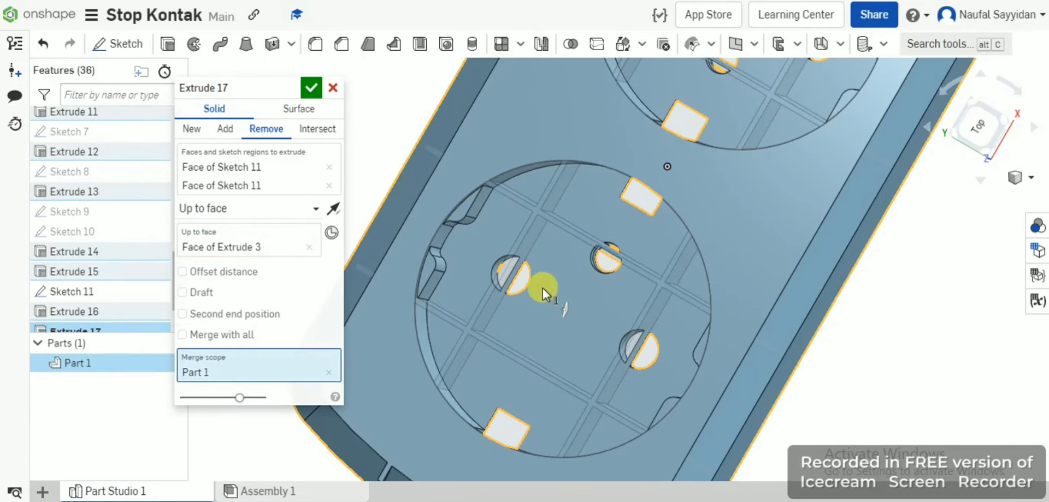
{"action": "right_click_drag", "start_coordinate": [542, 287], "coordinate": [553, 267]}
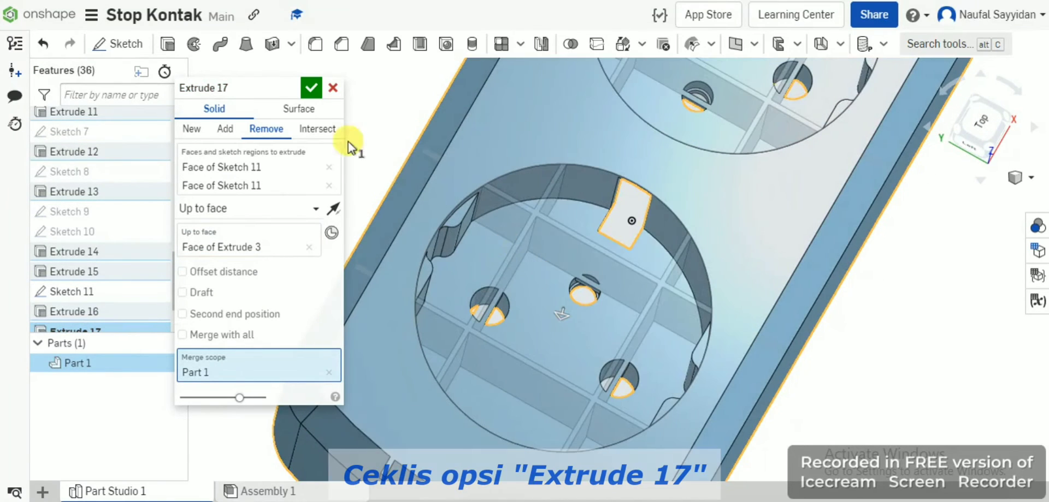
{"action": "left_click", "coordinate": [315, 90]}
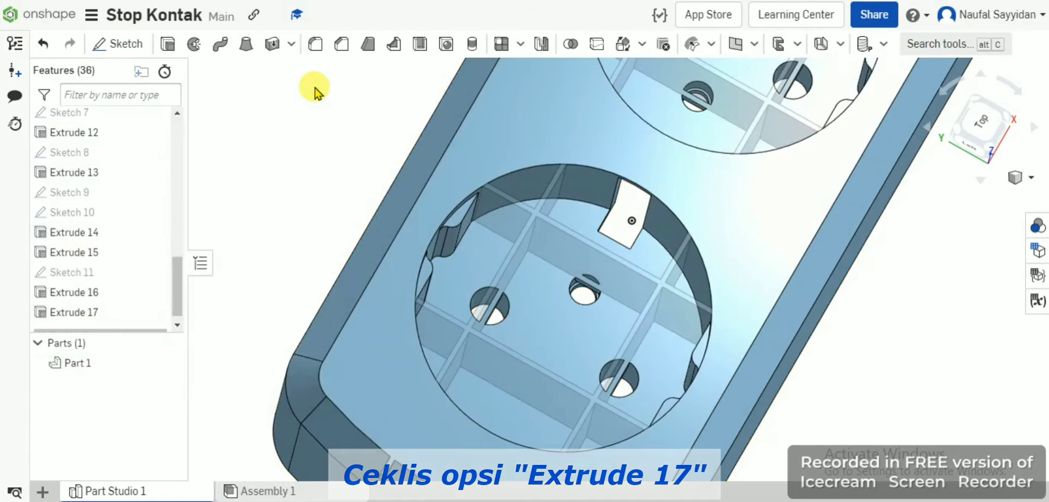
{"action": "left_click", "coordinate": [323, 148]}
{"action": "right_click_drag", "start_coordinate": [324, 146], "coordinate": [316, 138]}
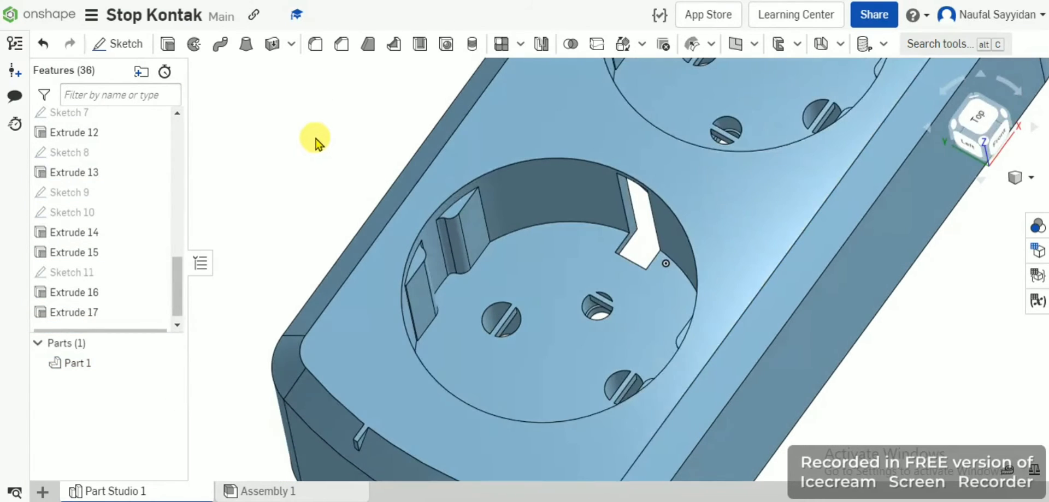
Step: Start a Delete face with Heal and select two faces of the rib stub nearest the corner on the end wall's slope
{"action": "left_click", "coordinate": [711, 43]}
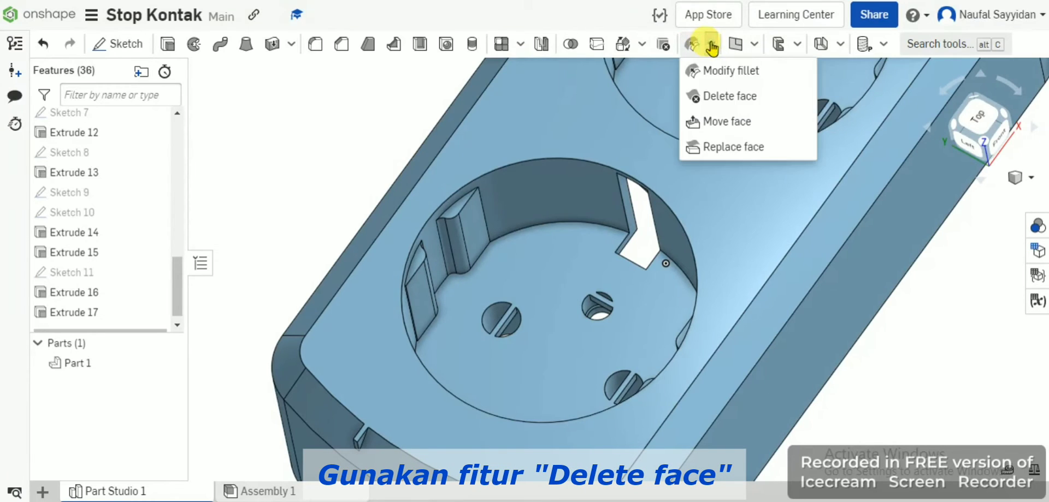
{"action": "left_click", "coordinate": [755, 99]}
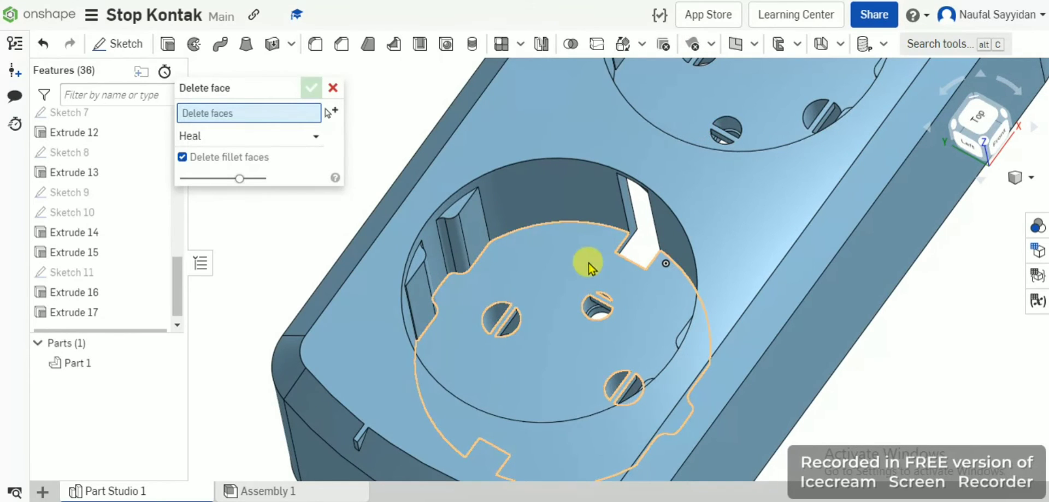
{"action": "right_click_drag", "start_coordinate": [526, 345], "coordinate": [517, 322]}
{"action": "scroll", "coordinate": [445, 281], "scroll_direction": "up", "scroll_amount": 5}
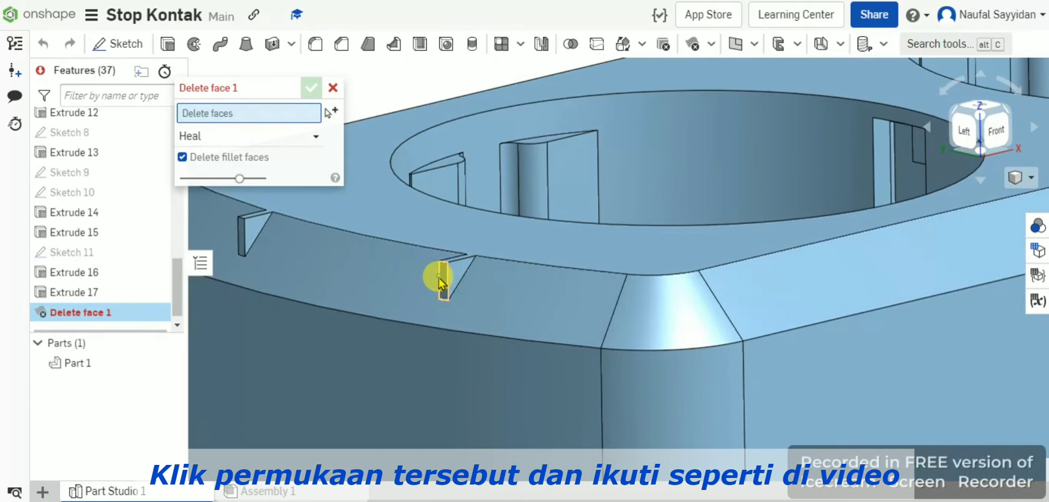
{"action": "left_click", "coordinate": [442, 282]}
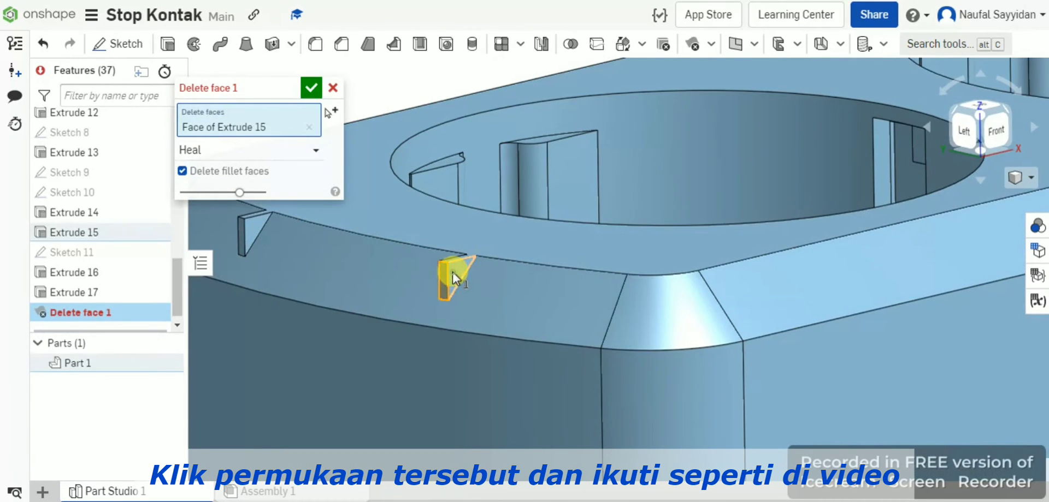
{"action": "left_click", "coordinate": [366, 263]}
Step: Add the remaining faces of both rib stubs on the cable-outlet end's slope to the face deletion, with the dialog moved clear of the model
{"action": "right_click_drag", "start_coordinate": [300, 258], "coordinate": [462, 261]}
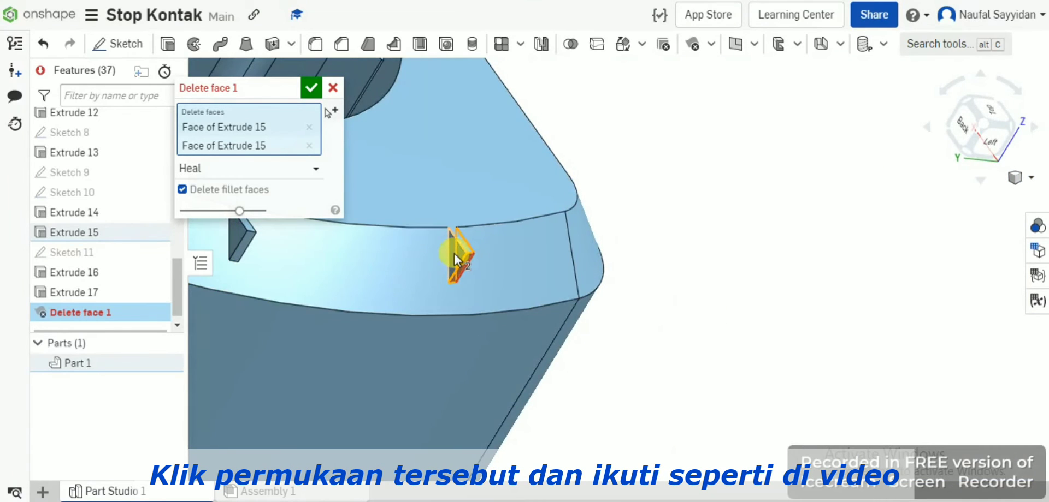
{"action": "left_click", "coordinate": [453, 252]}
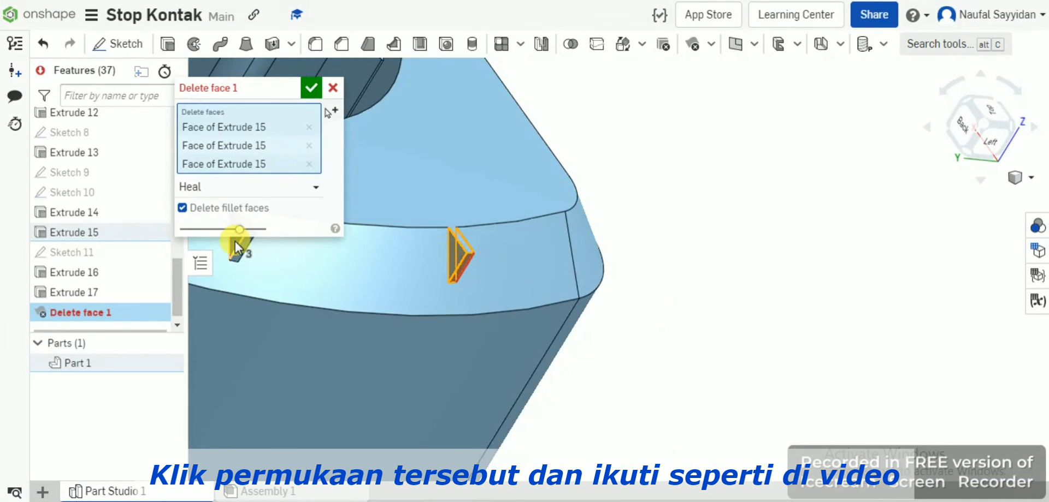
{"action": "left_click", "coordinate": [240, 249]}
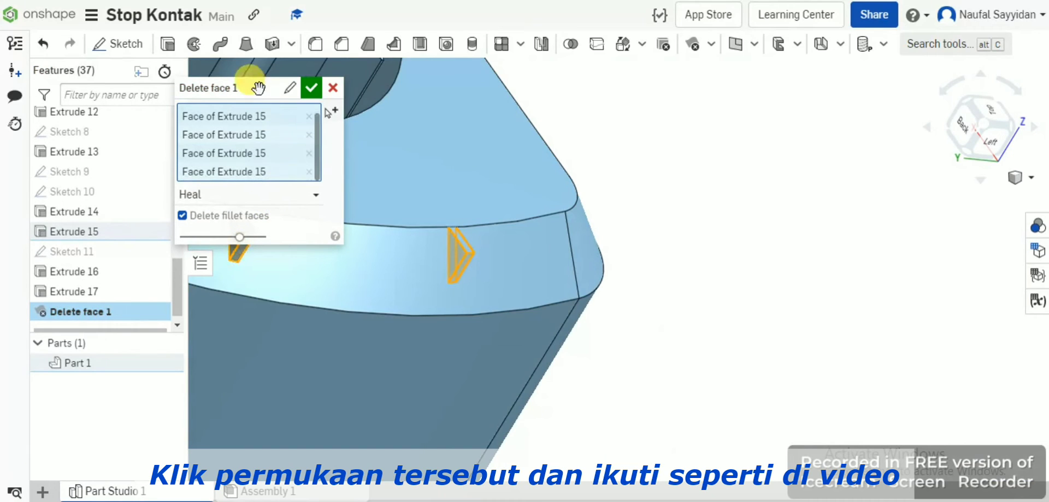
{"action": "left_click_drag", "start_coordinate": [723, 98], "coordinate": [902, 349]}
{"action": "left_click_drag", "start_coordinate": [878, 298], "coordinate": [877, 295]}
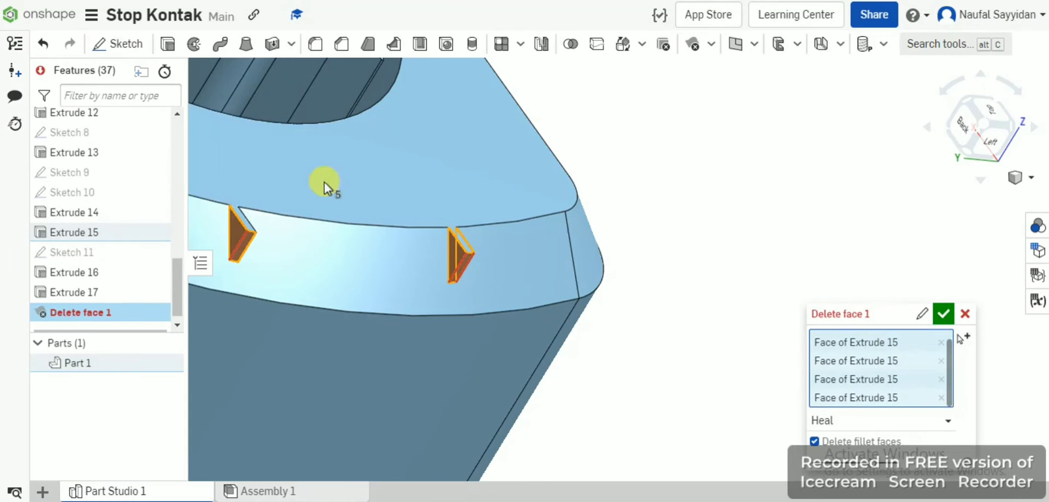
{"action": "right_click_drag", "start_coordinate": [326, 183], "coordinate": [277, 182]}
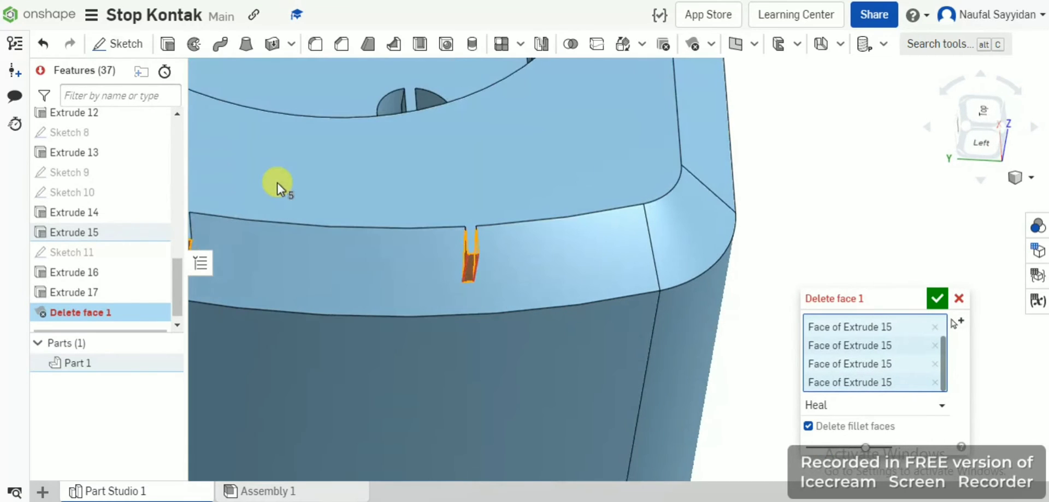
{"action": "scroll", "coordinate": [254, 200], "scroll_direction": "down", "scroll_amount": 3}
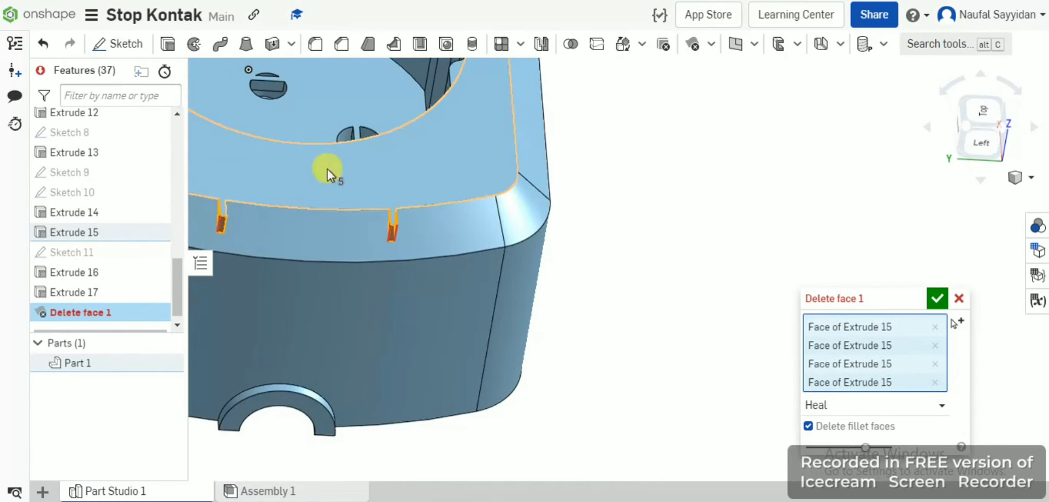
{"action": "right_click_drag", "start_coordinate": [310, 182], "coordinate": [299, 183]}
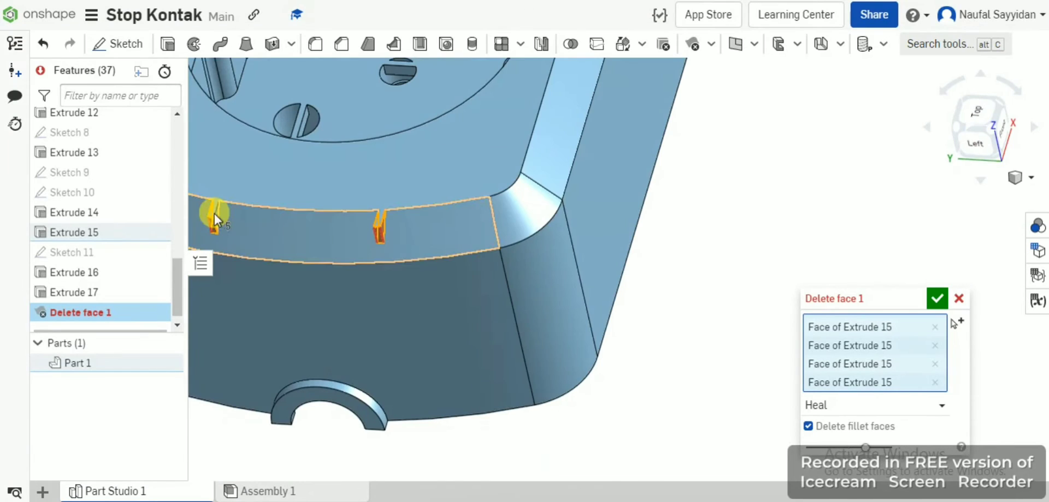
{"action": "scroll", "coordinate": [214, 214], "scroll_direction": "up", "scroll_amount": 3}
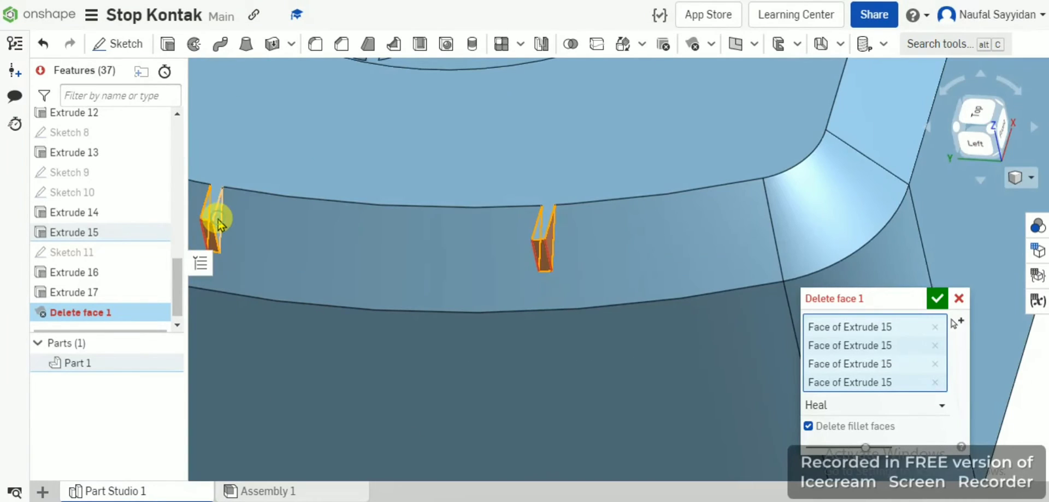
{"action": "scroll", "coordinate": [218, 223], "scroll_direction": "down", "scroll_amount": 5}
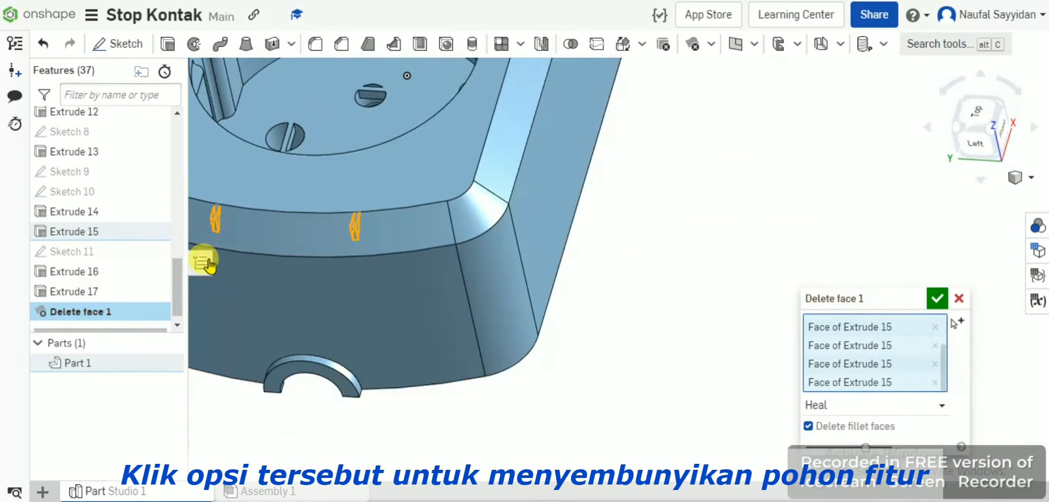
Step: Hide the feature list and add the four triangular side faces of the two rib slots on the opposite end's slope to the face deletion
{"action": "left_click", "coordinate": [206, 264]}
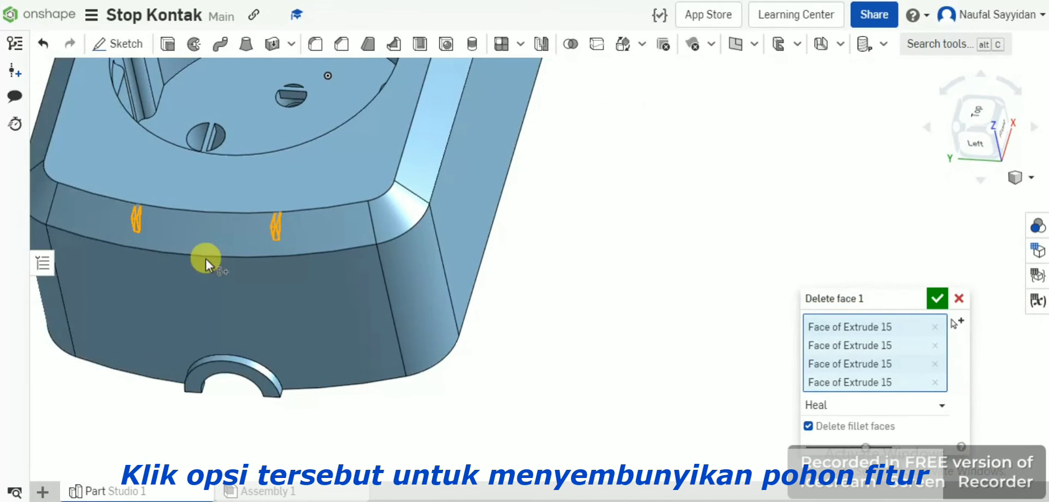
{"action": "right_click_drag", "start_coordinate": [414, 202], "coordinate": [418, 205]}
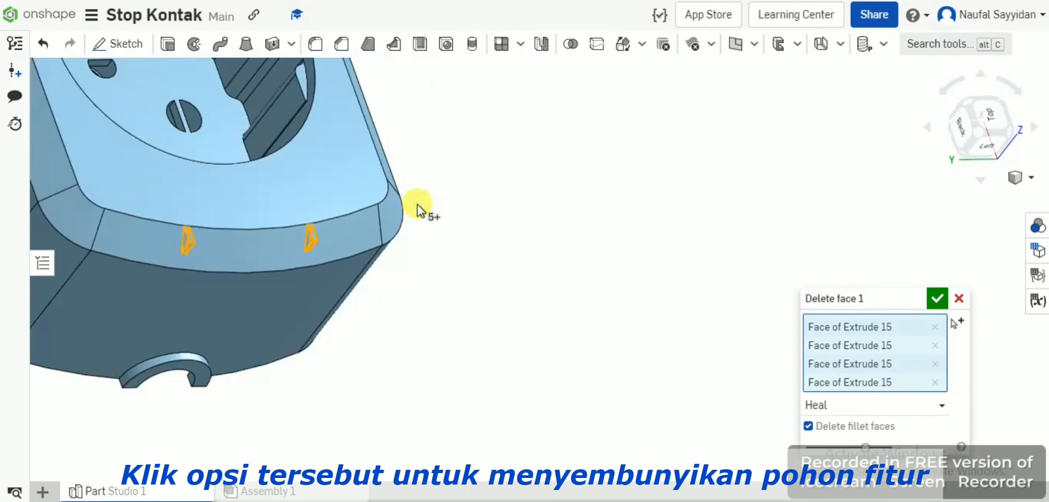
{"action": "scroll", "coordinate": [418, 205], "scroll_direction": "down", "scroll_amount": 8}
{"action": "scroll", "coordinate": [231, 83], "scroll_direction": "up", "scroll_amount": 6}
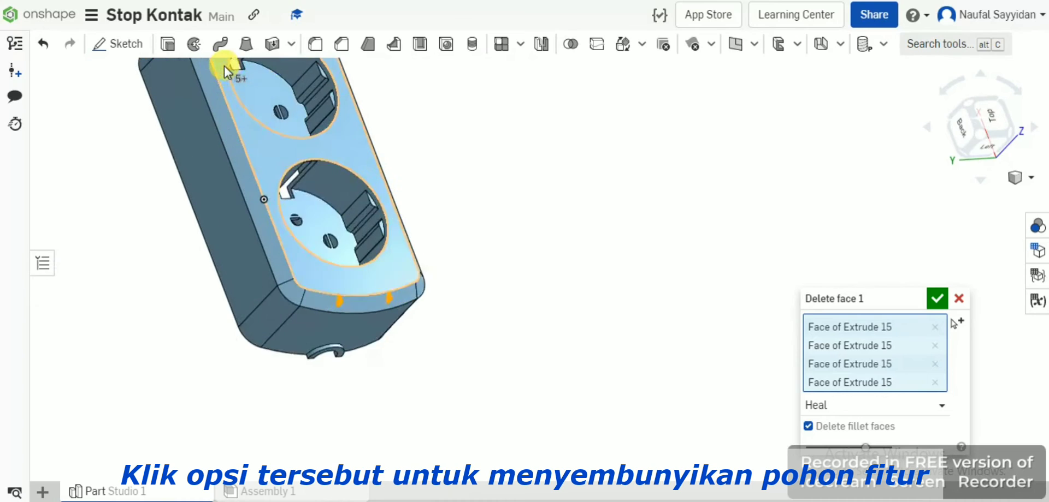
{"action": "right_click_drag", "start_coordinate": [904, 166], "coordinate": [954, 136]}
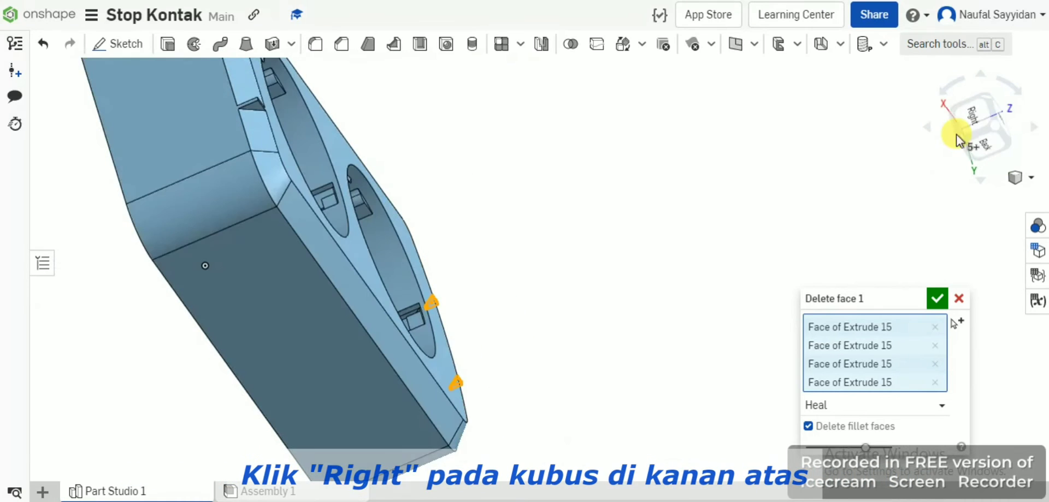
{"action": "left_click", "coordinate": [970, 124]}
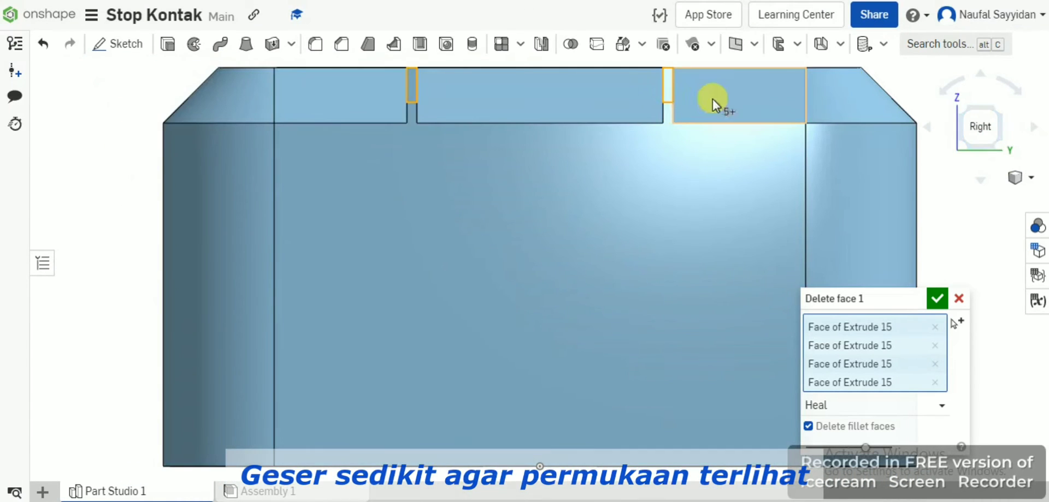
{"action": "right_click_drag", "start_coordinate": [712, 97], "coordinate": [673, 77]}
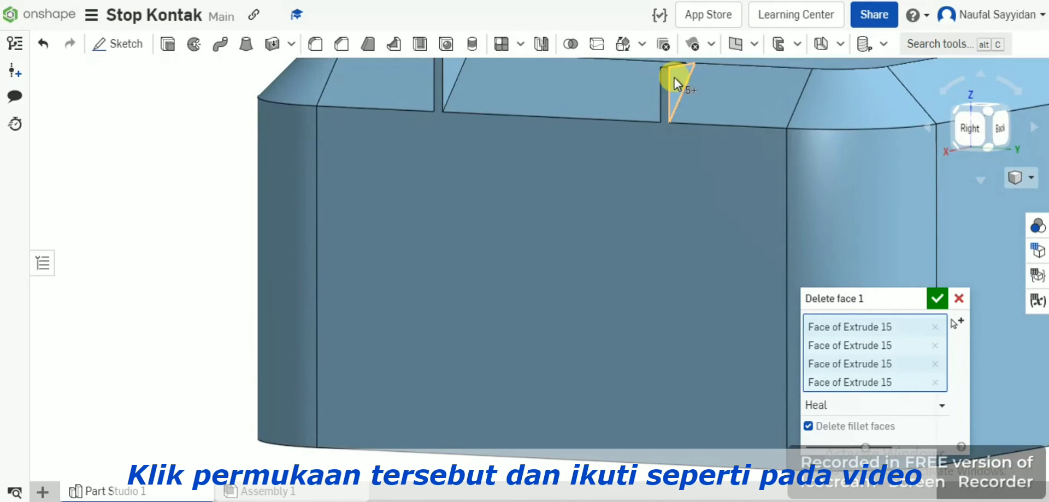
{"action": "left_click", "coordinate": [673, 77]}
{"action": "left_click", "coordinate": [446, 73]}
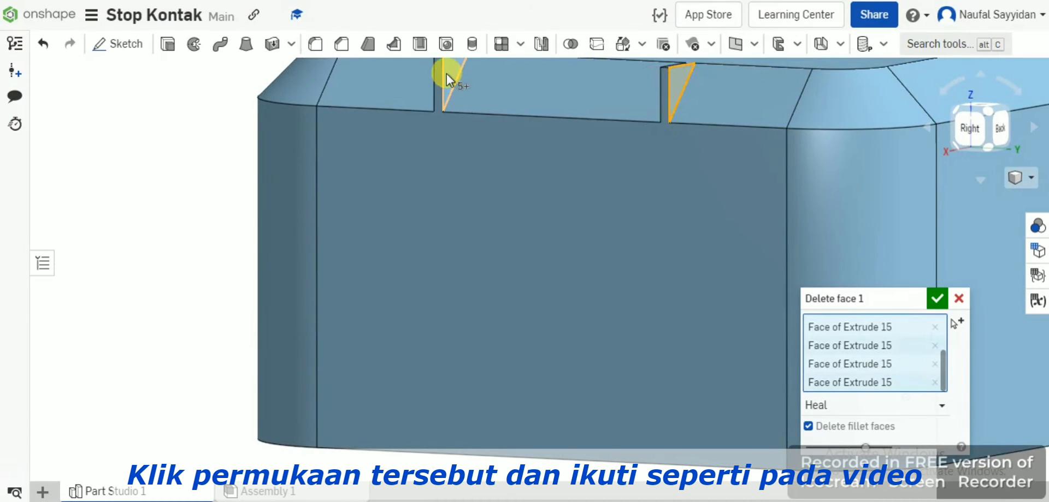
{"action": "right_click_drag", "start_coordinate": [452, 82], "coordinate": [423, 64]}
{"action": "left_click", "coordinate": [426, 65]}
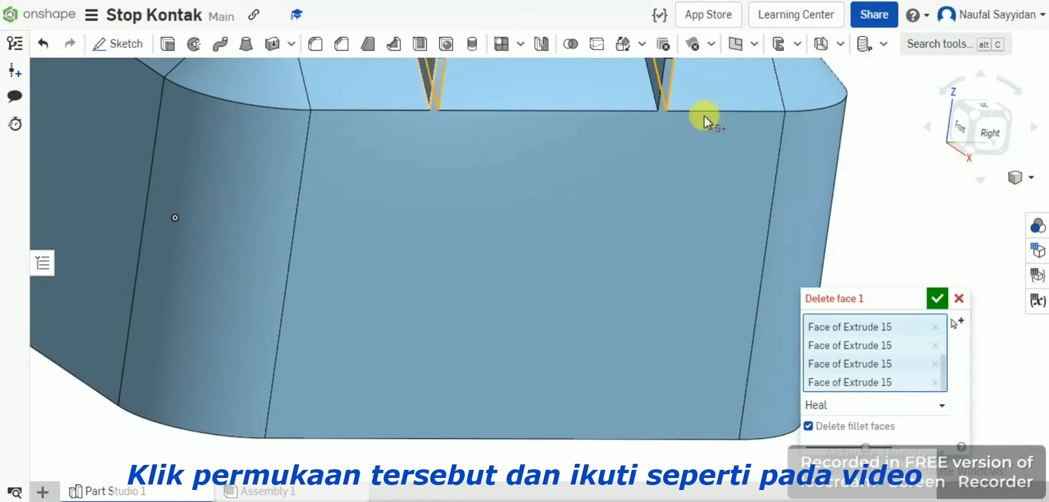
{"action": "left_click", "coordinate": [657, 77]}
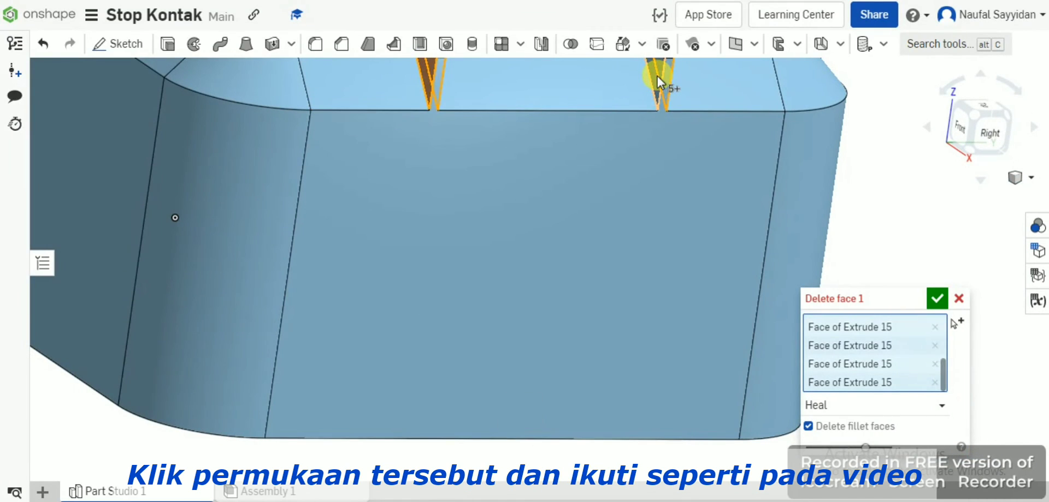
Step: From the underside, add the bottom faces of the six rib bars crossing the round holes of both sockets to the face deletion
{"action": "scroll", "coordinate": [622, 98], "scroll_direction": "down", "scroll_amount": 5}
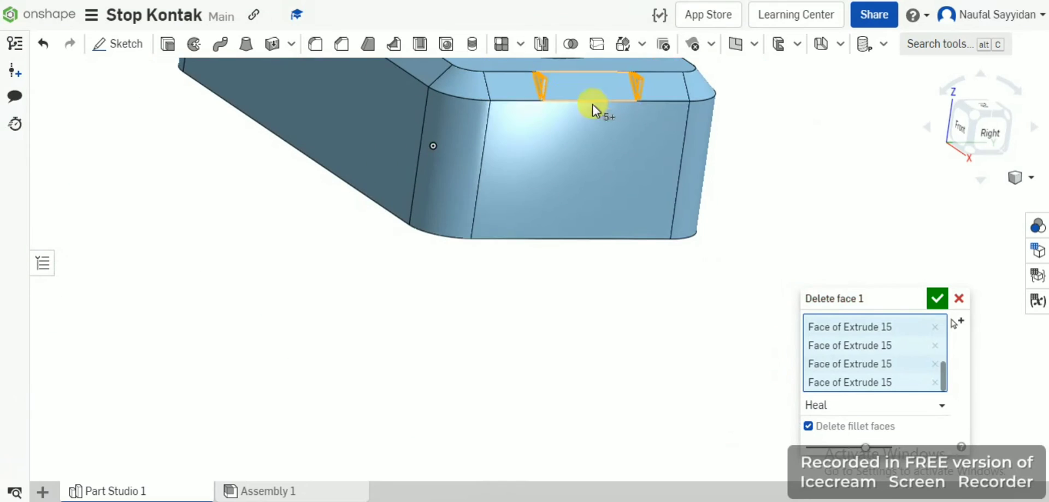
{"action": "right_click_drag", "start_coordinate": [530, 214], "coordinate": [580, 117]}
{"action": "left_click", "coordinate": [976, 113]}
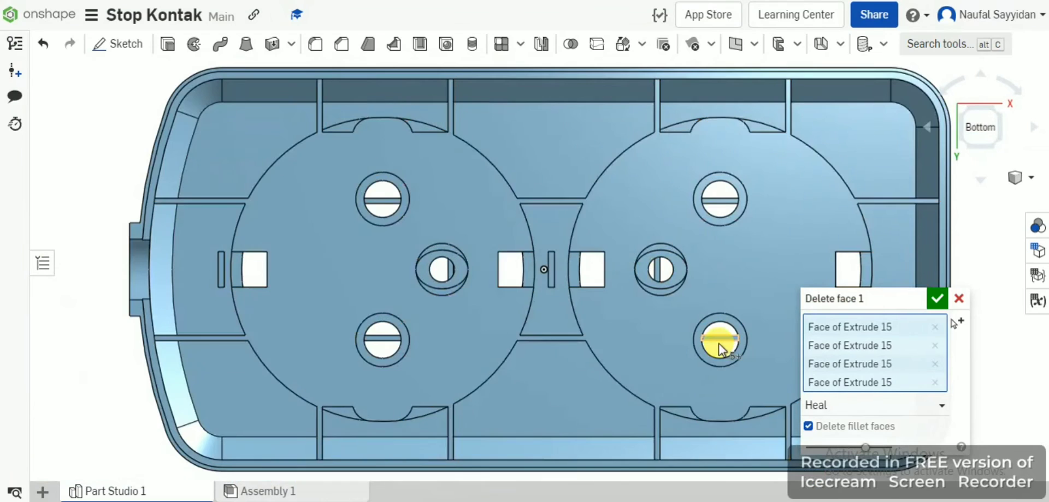
{"action": "scroll", "coordinate": [705, 352], "scroll_direction": "up", "scroll_amount": 2}
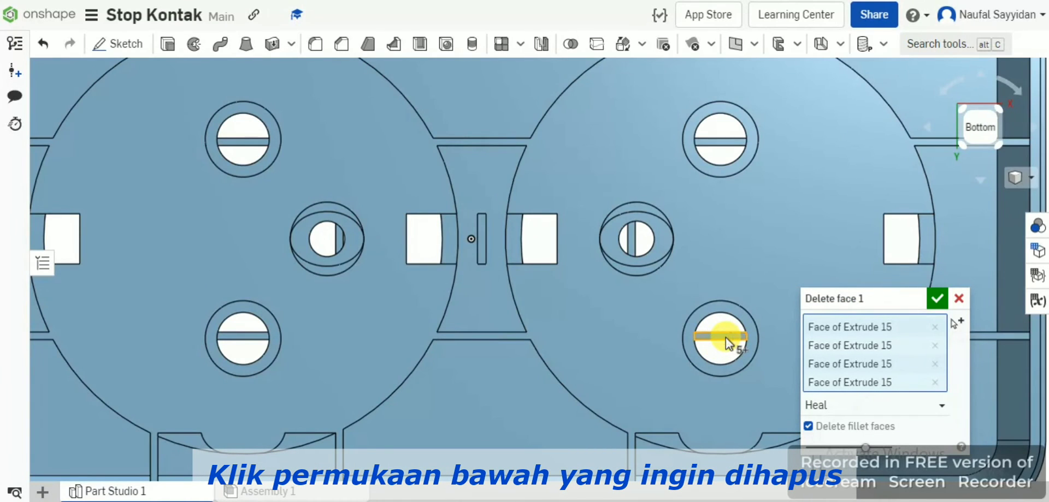
{"action": "left_click", "coordinate": [725, 340]}
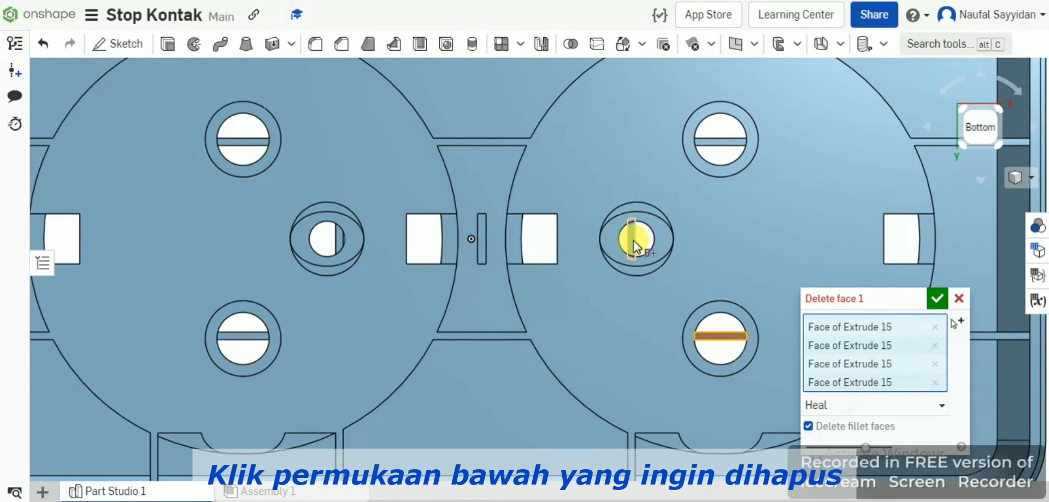
{"action": "left_click", "coordinate": [633, 246]}
{"action": "left_click", "coordinate": [336, 239]}
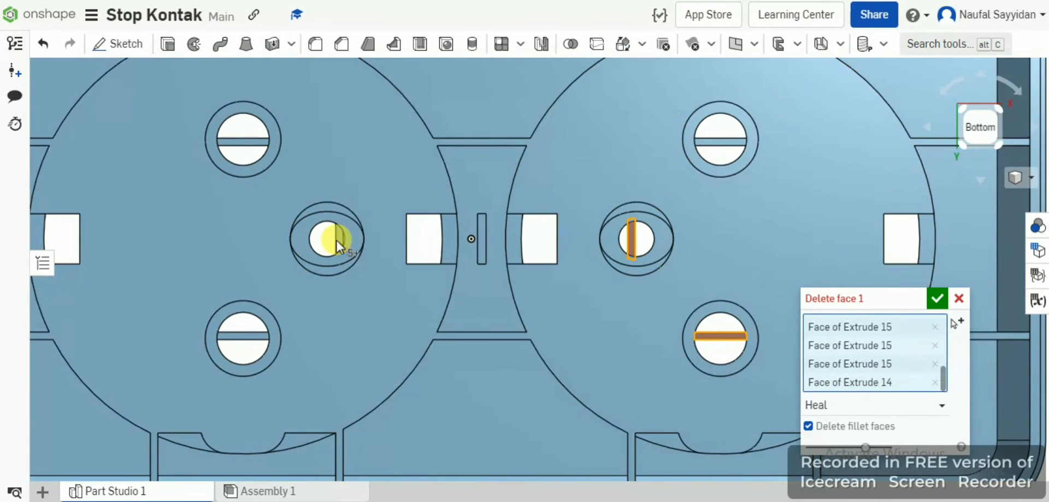
{"action": "left_click", "coordinate": [242, 332]}
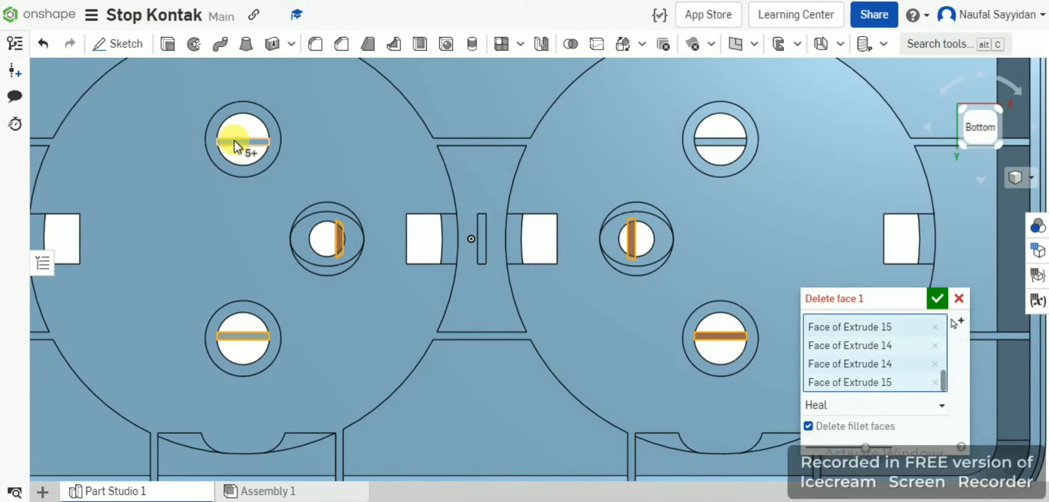
{"action": "left_click", "coordinate": [717, 146]}
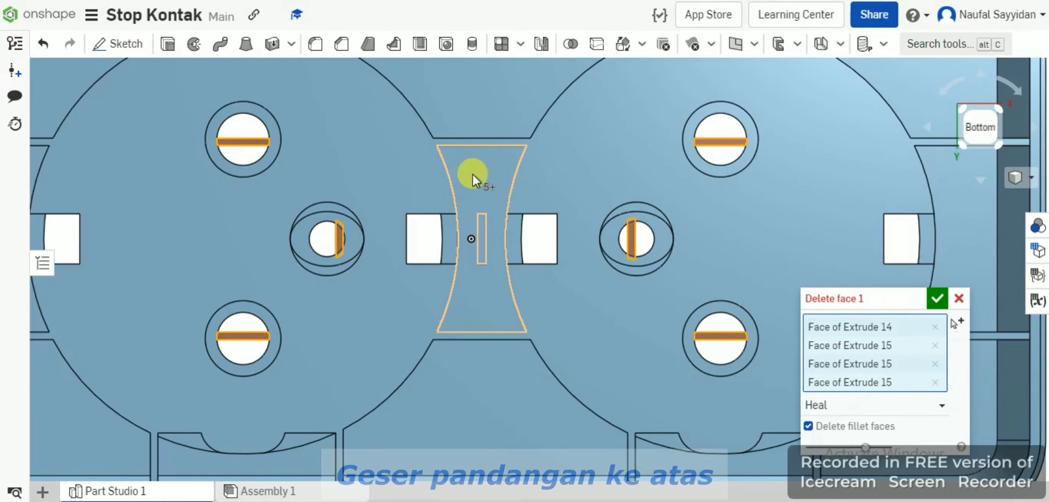
{"action": "right_click_drag", "start_coordinate": [476, 174], "coordinate": [475, 363]}
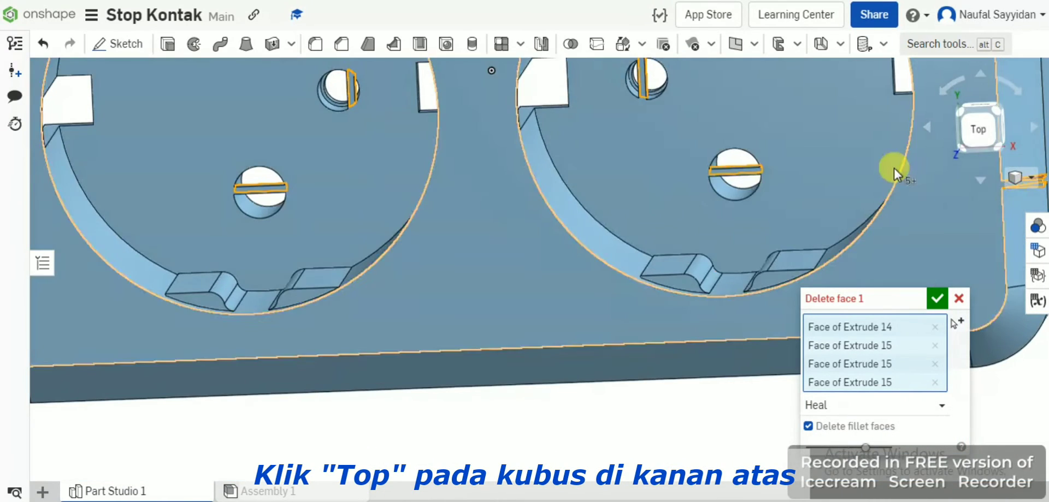
{"action": "left_click", "coordinate": [971, 127]}
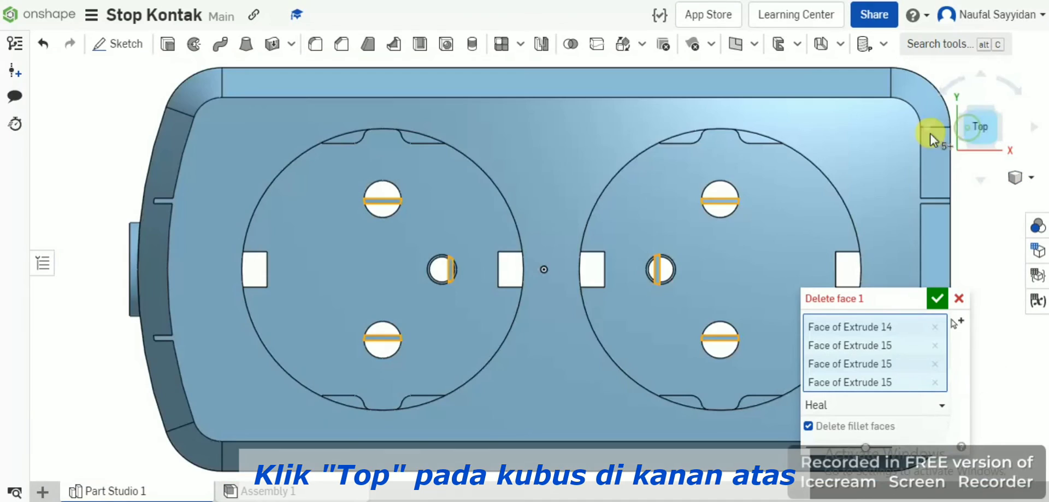
{"action": "scroll", "coordinate": [718, 205], "scroll_direction": "up", "scroll_amount": 5}
{"action": "left_click", "coordinate": [720, 205]}
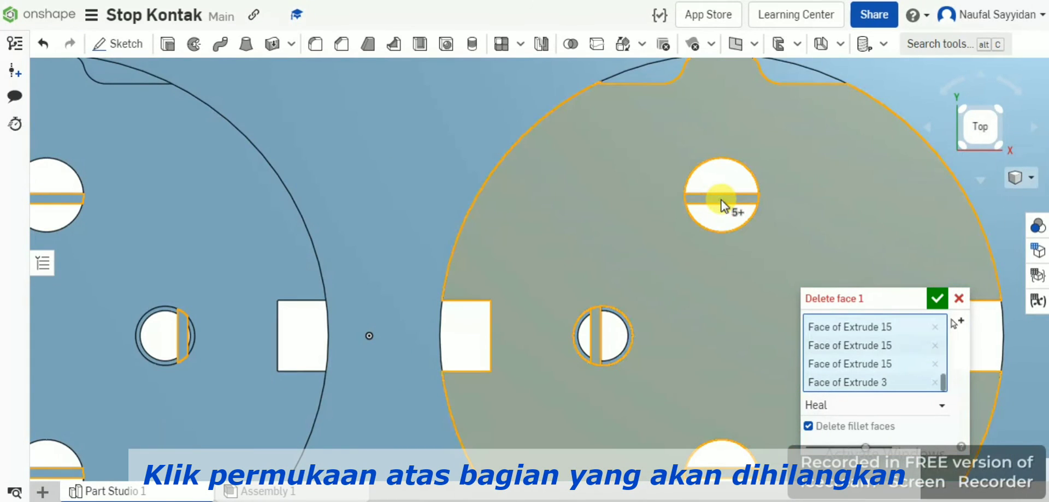
{"action": "left_click", "coordinate": [721, 205]}
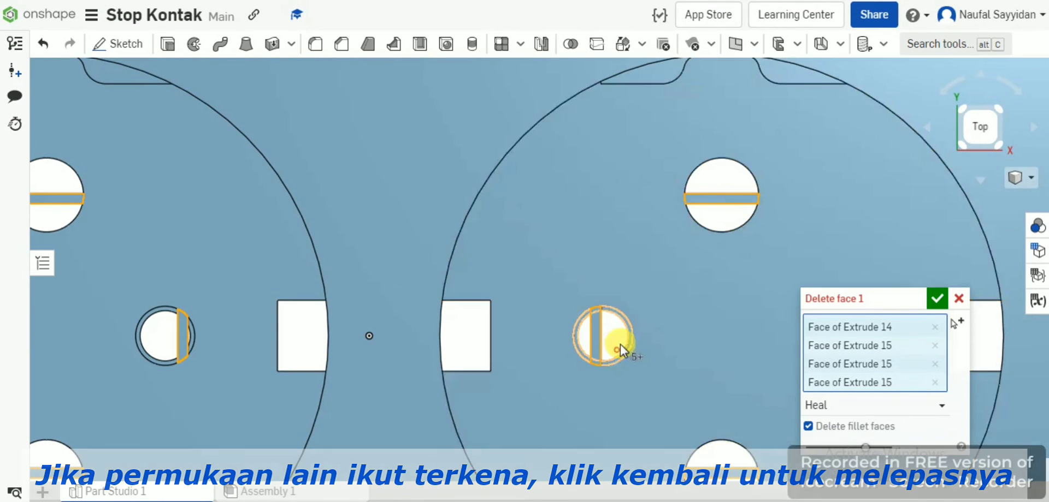
Step: Add both side faces of the rib bars across the upper hole and the central hole of the +X socket to the face deletion
{"action": "right_click_drag", "start_coordinate": [620, 350], "coordinate": [718, 263]}
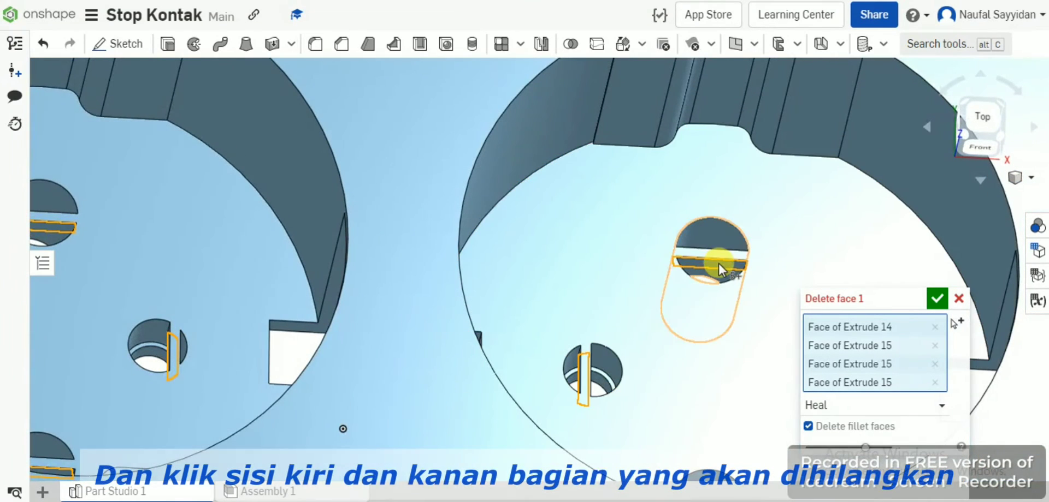
{"action": "left_click", "coordinate": [718, 262]}
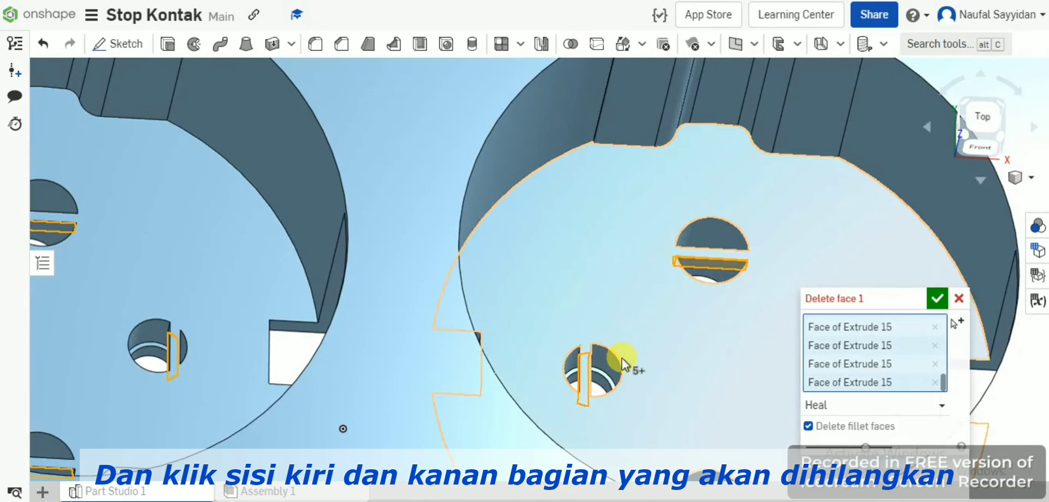
{"action": "right_click_drag", "start_coordinate": [679, 300], "coordinate": [695, 281]}
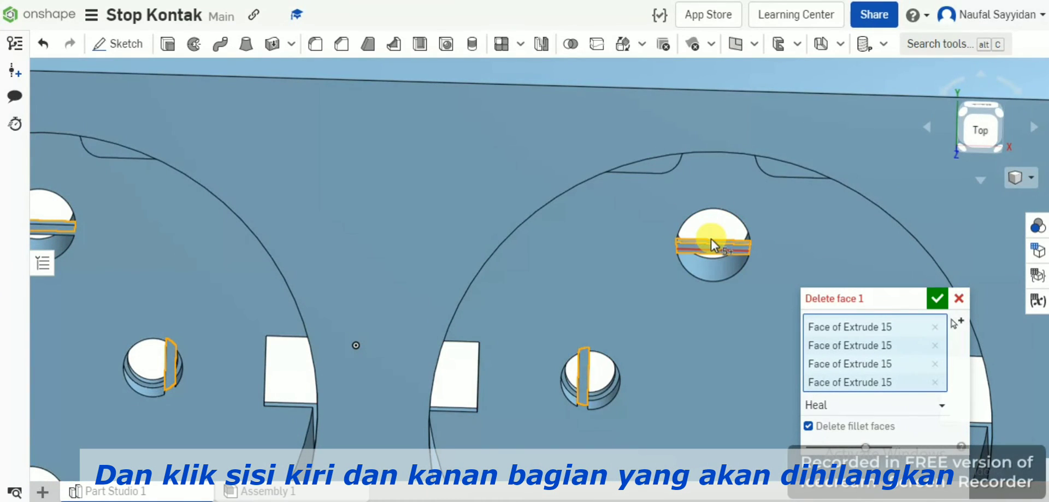
{"action": "right_click_drag", "start_coordinate": [594, 384], "coordinate": [629, 385]}
{"action": "left_click", "coordinate": [590, 381]}
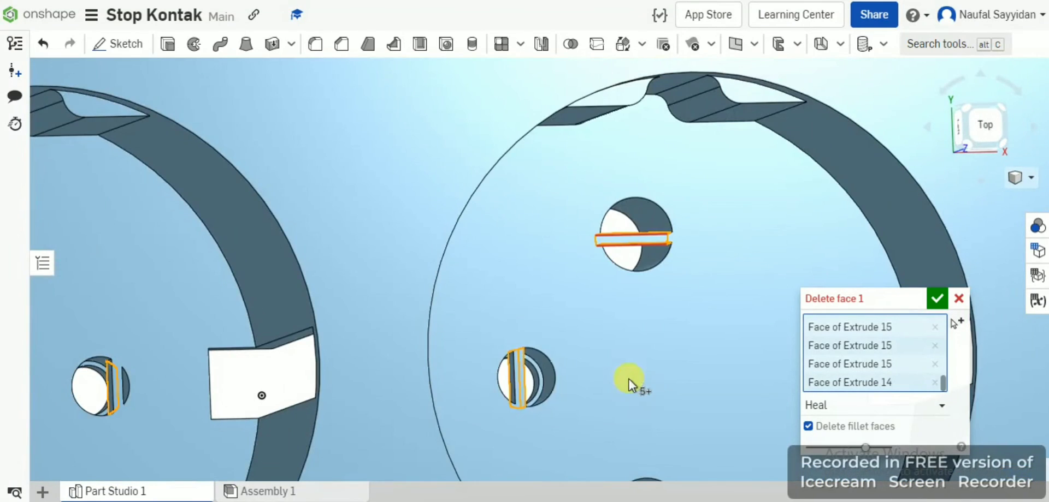
{"action": "left_click", "coordinate": [510, 382]}
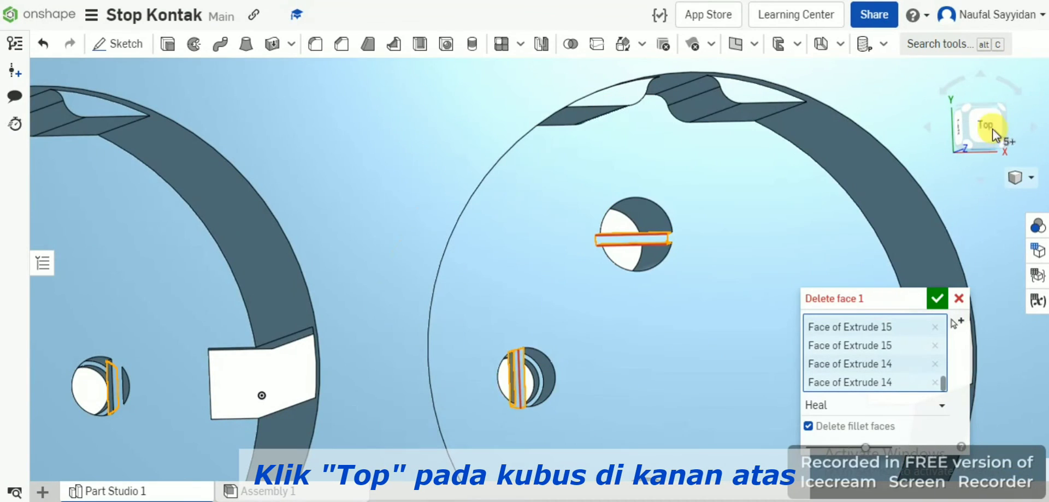
Step: Add the side faces of the rib bar across the lower hole of the +X socket to the face deletion
{"action": "left_click", "coordinate": [986, 126]}
{"action": "scroll", "coordinate": [717, 348], "scroll_direction": "up", "scroll_amount": 5}
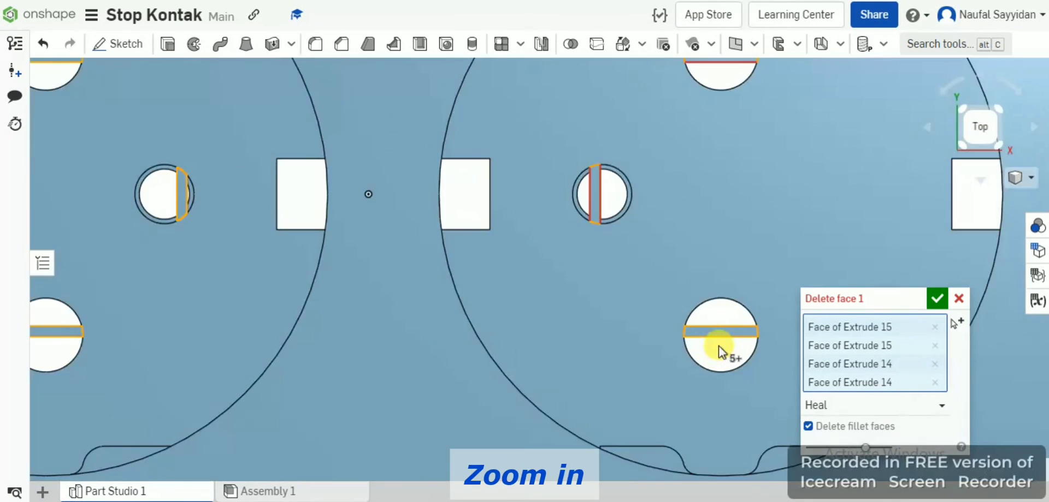
{"action": "mouse_move", "coordinate": [720, 353]}
{"action": "right_mouse_down"}
{"action": "mouse_move", "coordinate": [715, 332]}
{"action": "mouse_move", "coordinate": [718, 346]}
{"action": "right_mouse_up"}
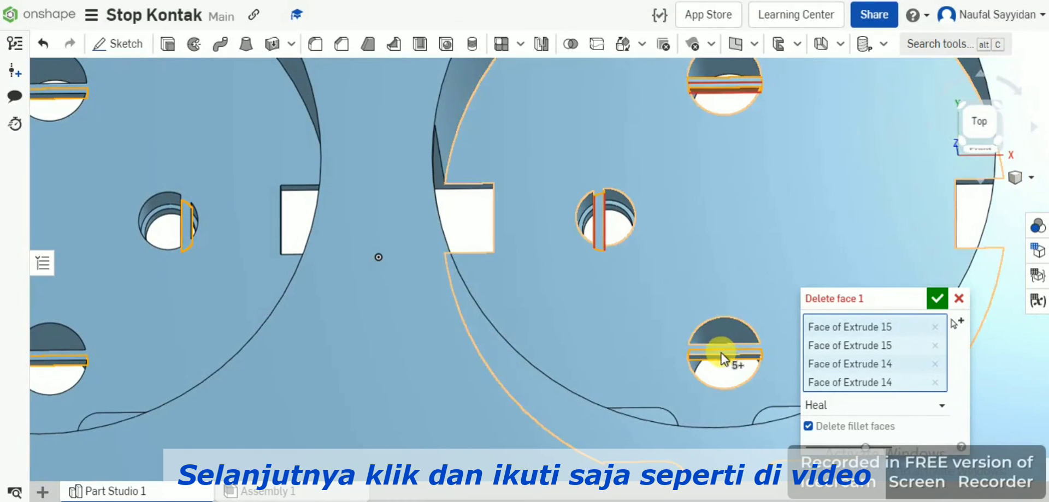
{"action": "left_click", "coordinate": [722, 340]}
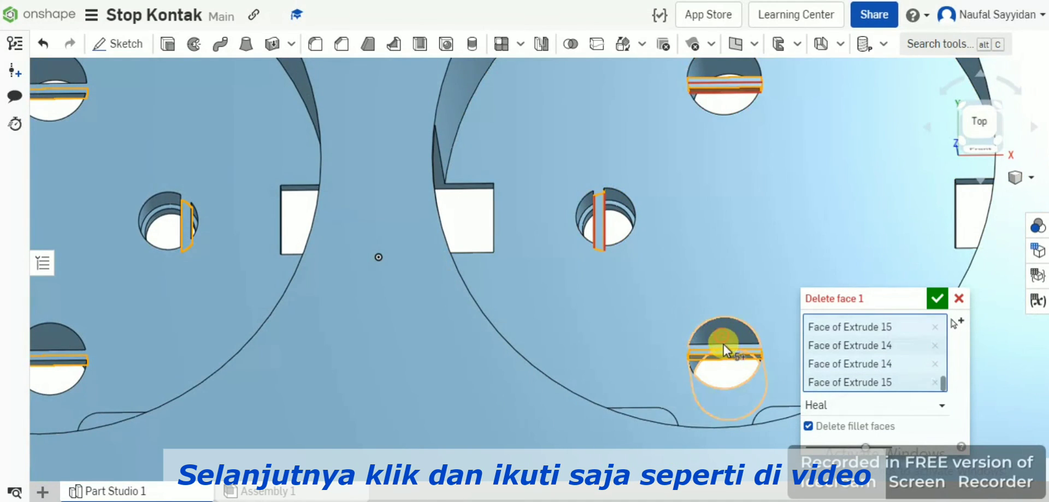
{"action": "right_click_drag", "start_coordinate": [723, 346], "coordinate": [723, 359]}
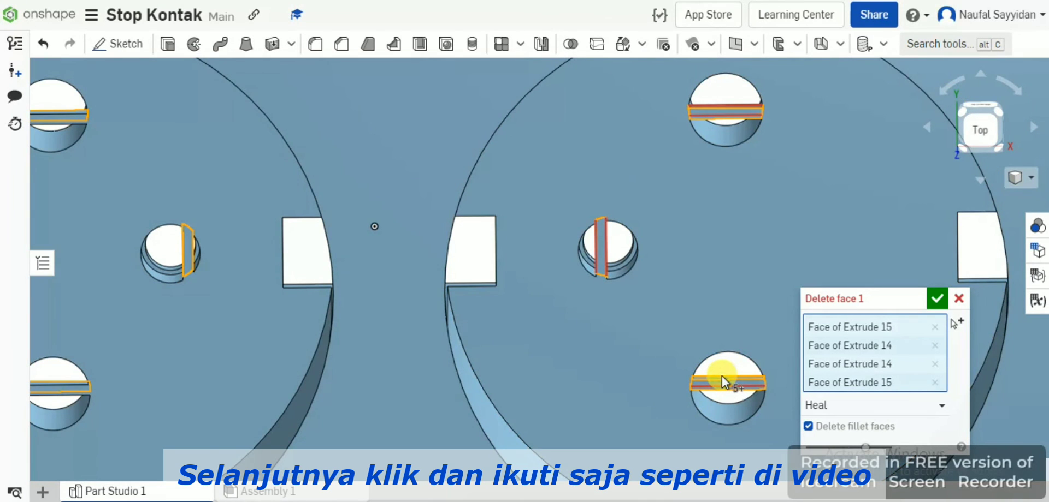
Step: Add the side faces of the rib bars across the central, upper and lower holes of the -X socket to the face deletion
{"action": "right_click_drag", "start_coordinate": [165, 243], "coordinate": [173, 252]}
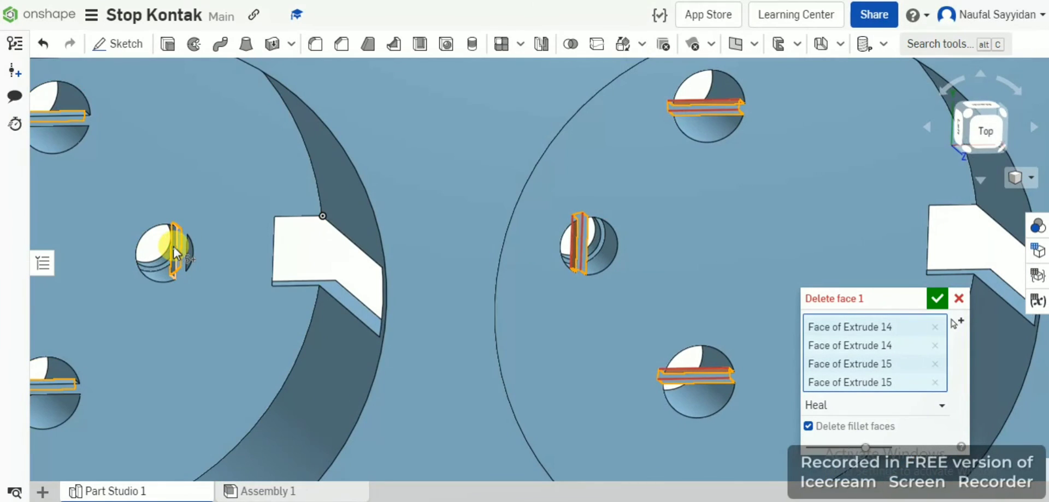
{"action": "left_click", "coordinate": [172, 244]}
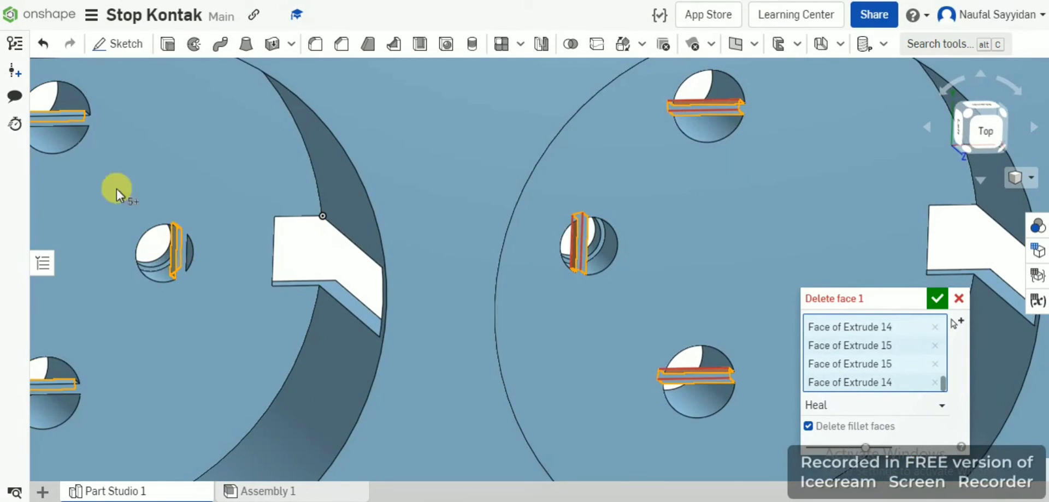
{"action": "left_click", "coordinate": [68, 110]}
{"action": "right_click_drag", "start_coordinate": [152, 243], "coordinate": [96, 358]}
{"action": "left_click", "coordinate": [189, 251]}
{"action": "left_click", "coordinate": [62, 390]}
{"action": "left_click", "coordinate": [66, 121]}
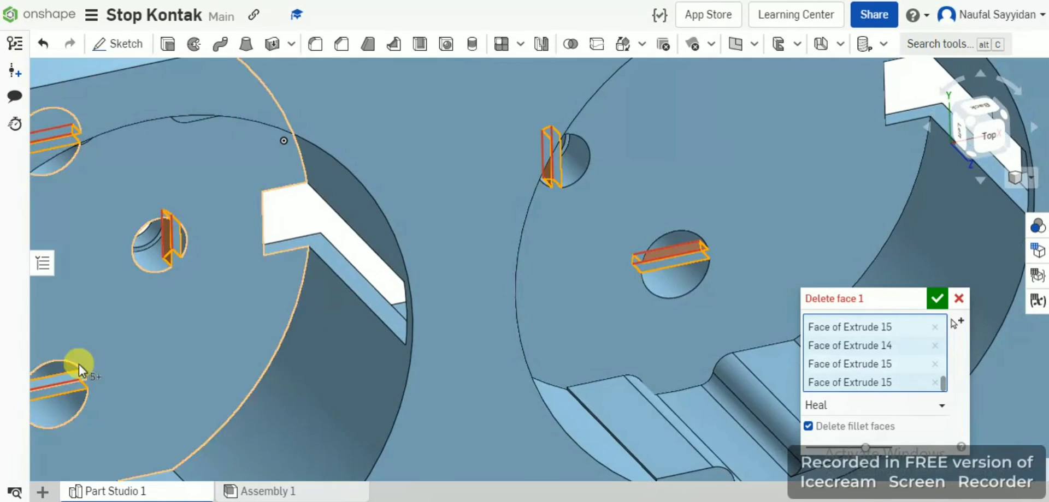
Step: Check the selected rib faces on both sockets and sloped ends, and apply the face deletion with the Heal option
{"action": "scroll", "coordinate": [99, 360], "scroll_direction": "down", "scroll_amount": 5}
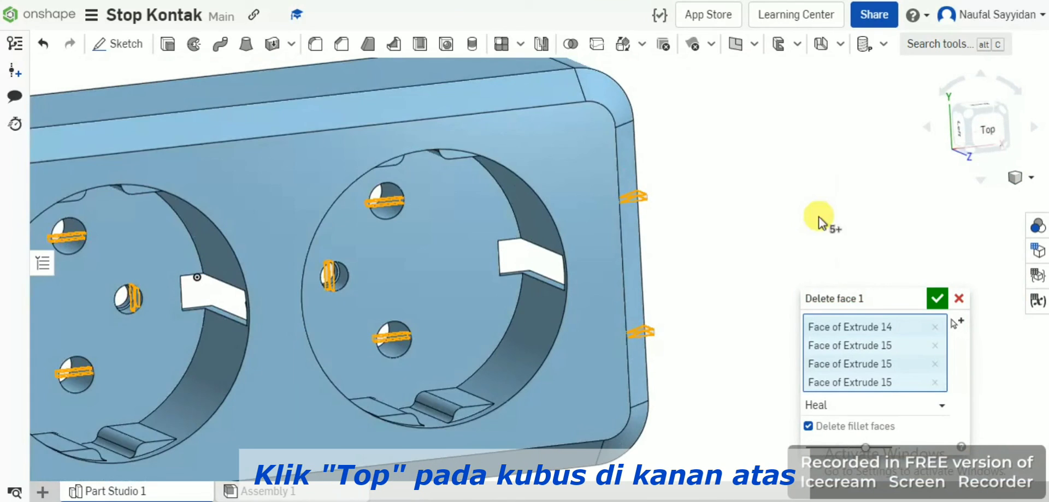
{"action": "left_click", "coordinate": [986, 131]}
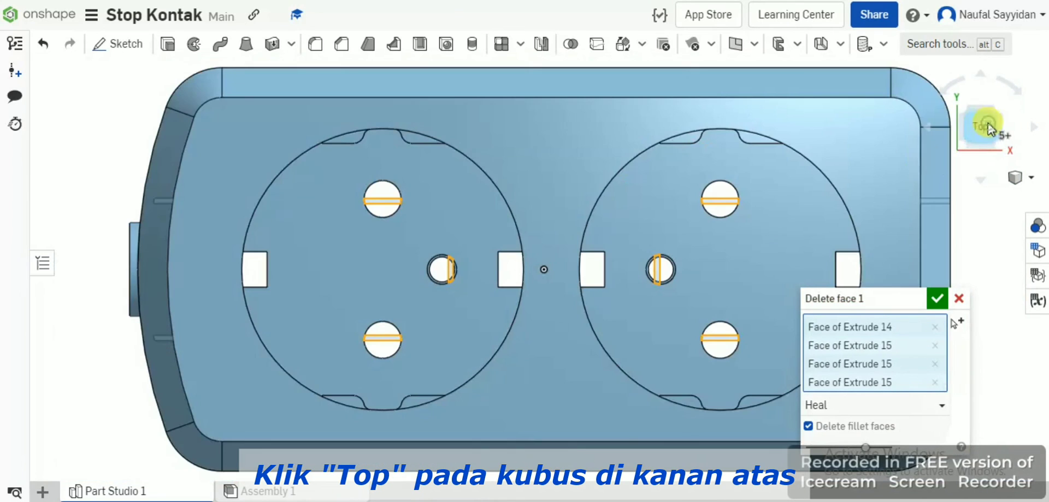
{"action": "right_click_drag", "start_coordinate": [512, 335], "coordinate": [470, 297]}
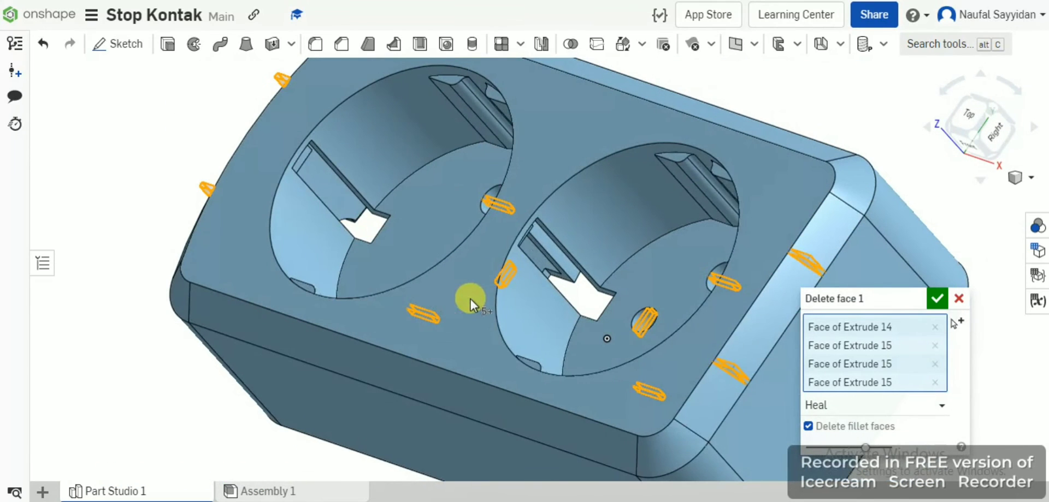
{"action": "left_click", "coordinate": [935, 299]}
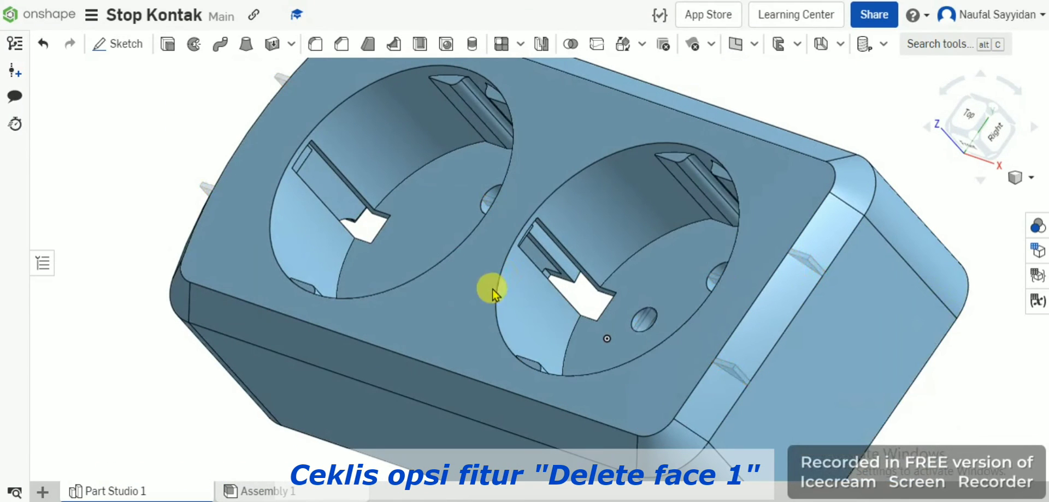
Step: Inspect the finished case from the underside, in isometric view and from the cable-outlet end's upper corner
{"action": "right_click_drag", "start_coordinate": [473, 293], "coordinate": [366, 193]}
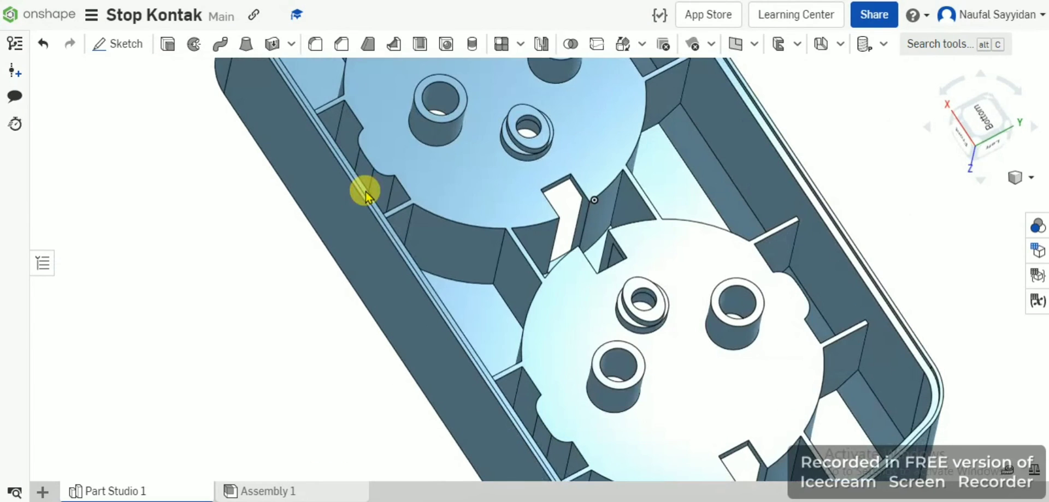
{"action": "left_click", "coordinate": [868, 197]}
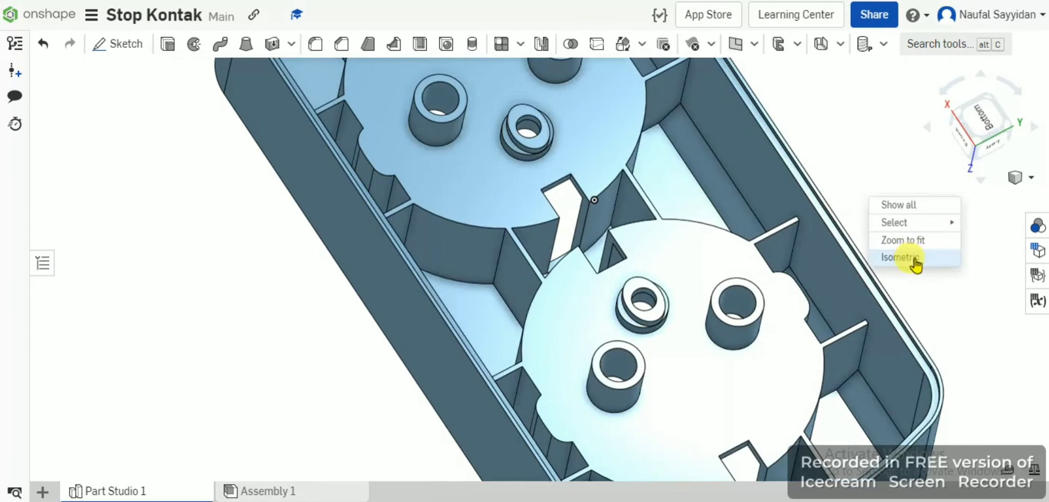
{"action": "left_click", "coordinate": [913, 260]}
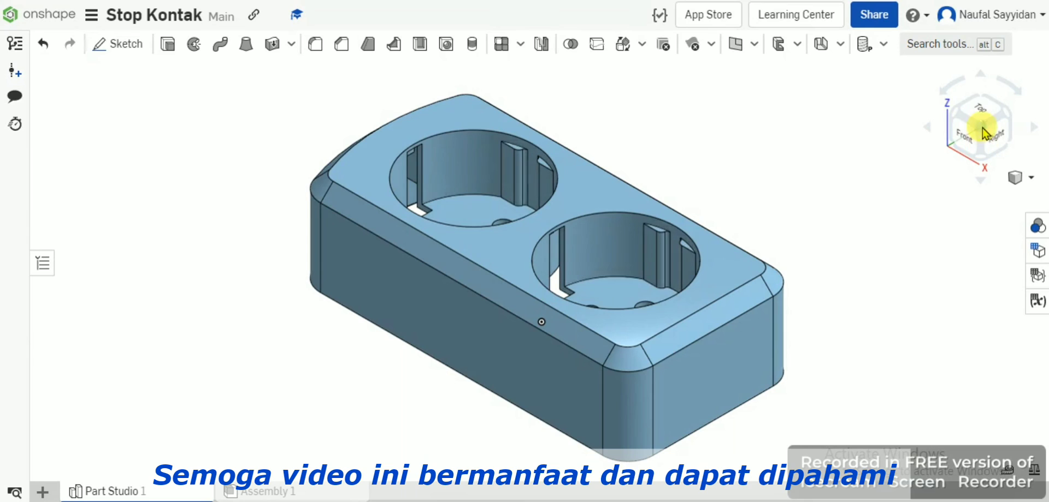
{"action": "left_click", "coordinate": [953, 112]}
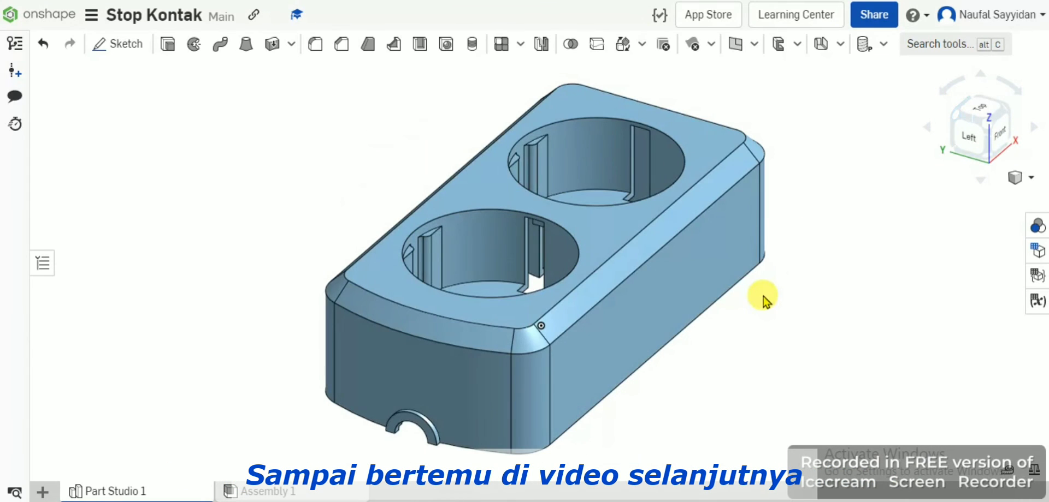